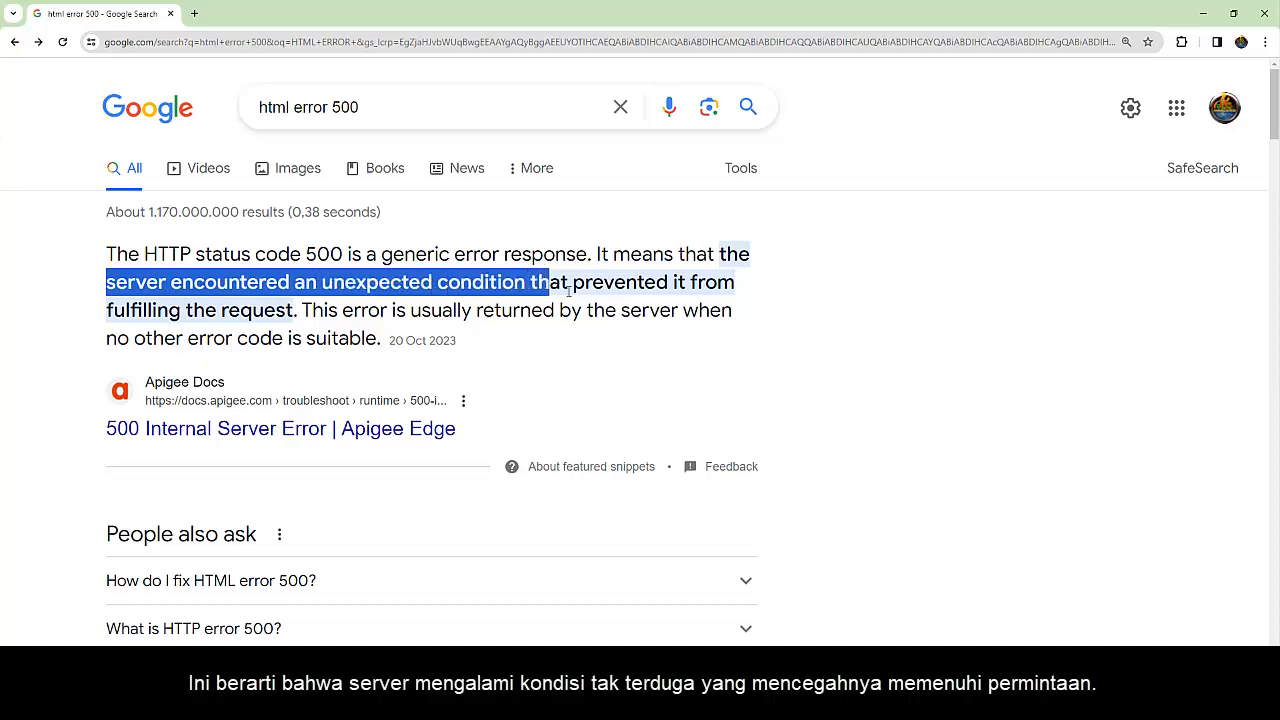
Read the featured explanation of HTTP status code 500 and look through the search results on the page
left_click_drag(106, 310, 730, 316)
left_click_drag(106, 338, 378, 340)
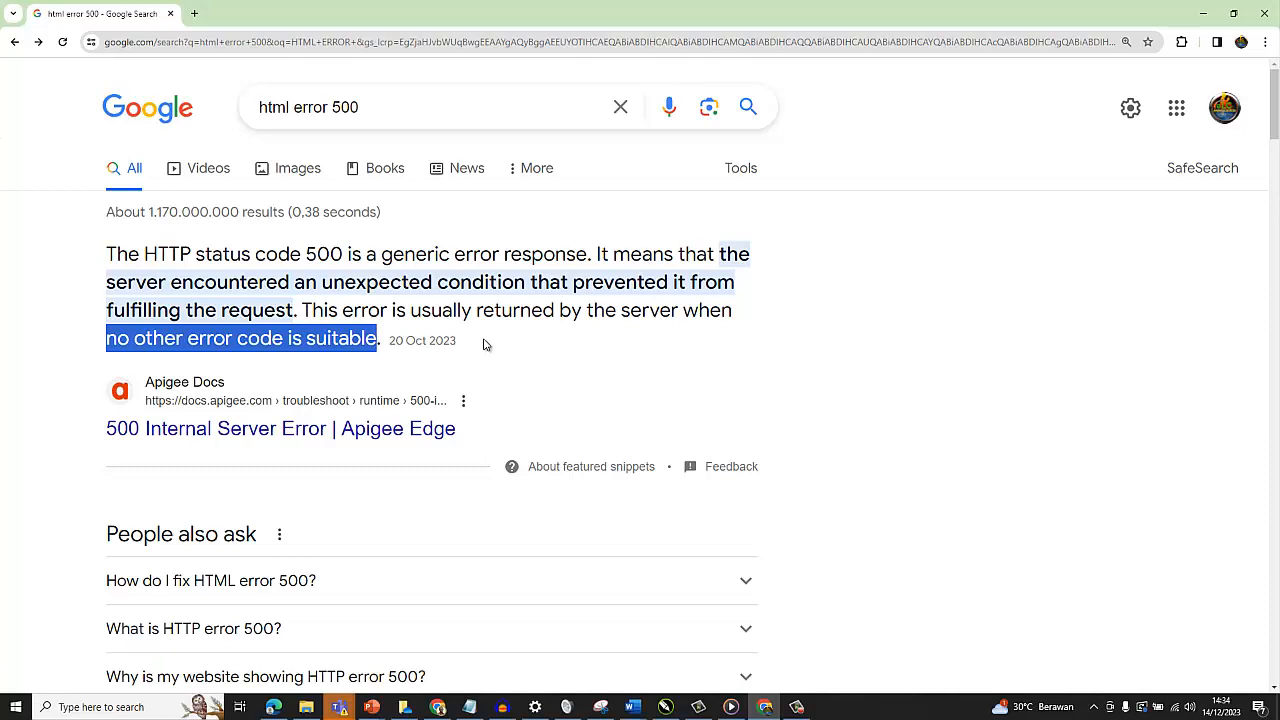
left_click(485, 344)
left_click_drag(1275, 95, 1278, 263)
scroll(115, 196, "down", 8)
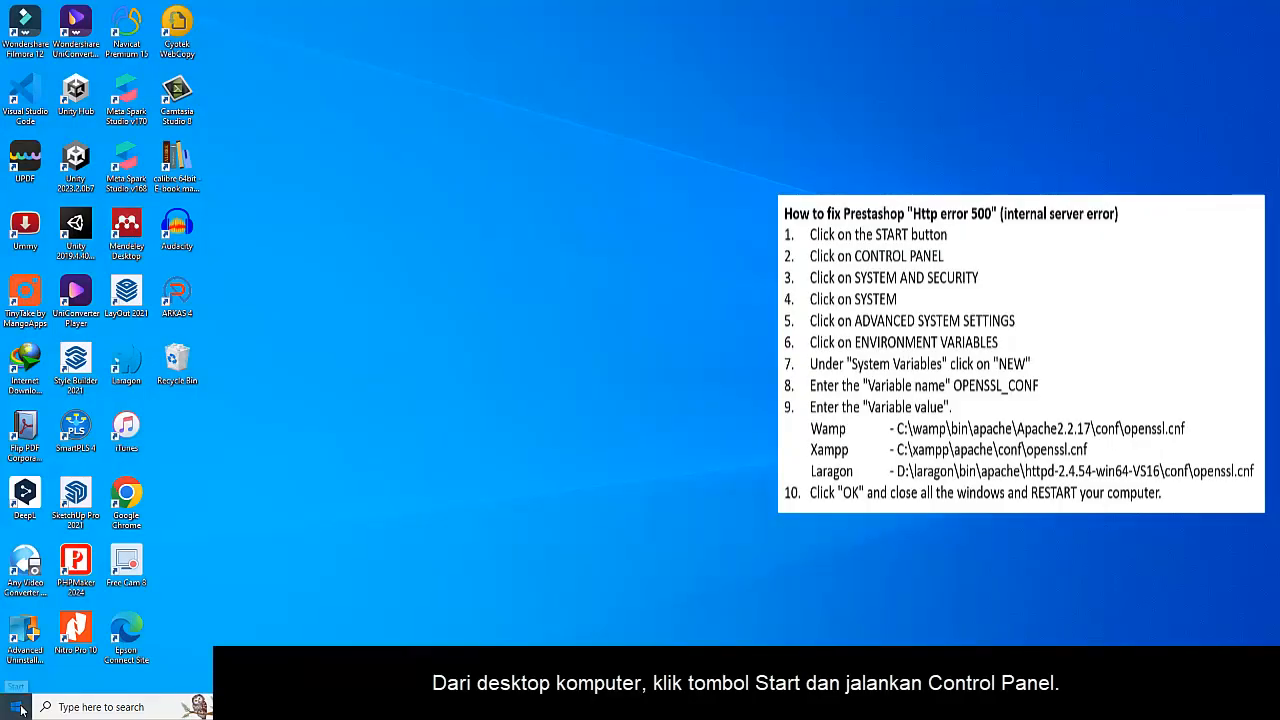
Open the Environment Variables dialog by way of Control Panel's System and Security, System and the advanced system settings
left_click(17, 707)
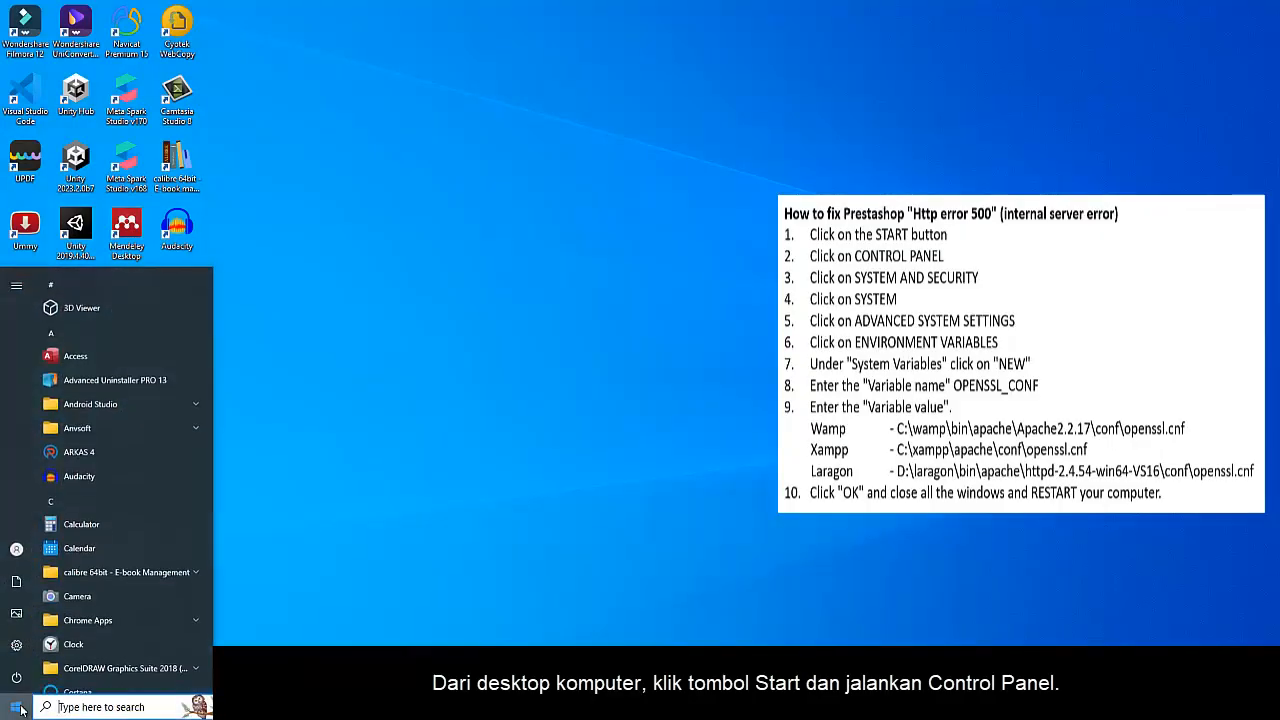
type("CON")
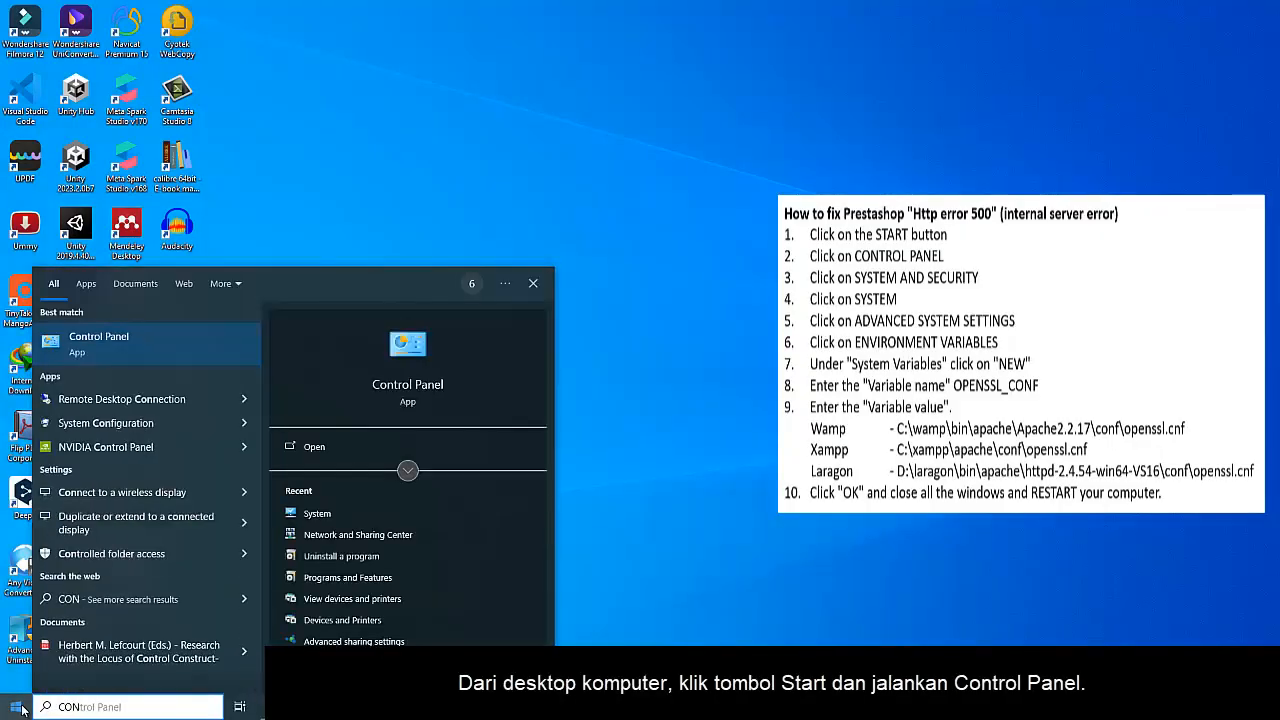
left_click(398, 389)
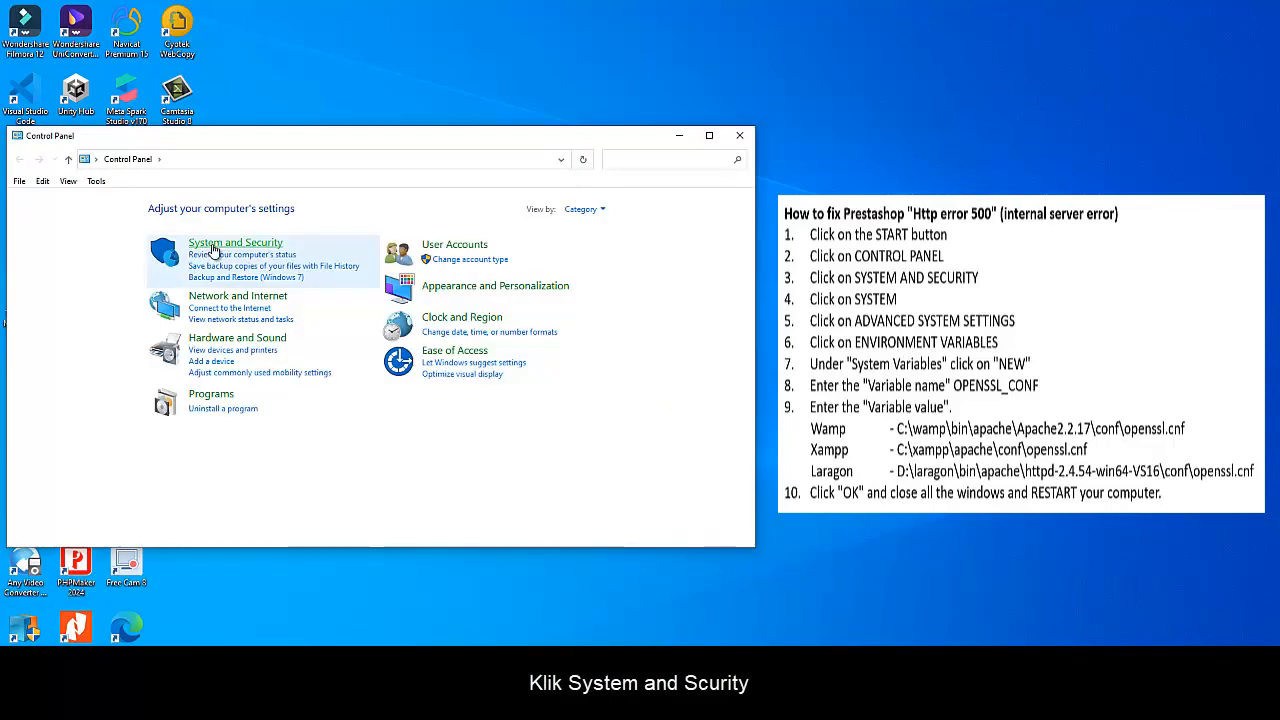
left_click(214, 248)
left_click(202, 285)
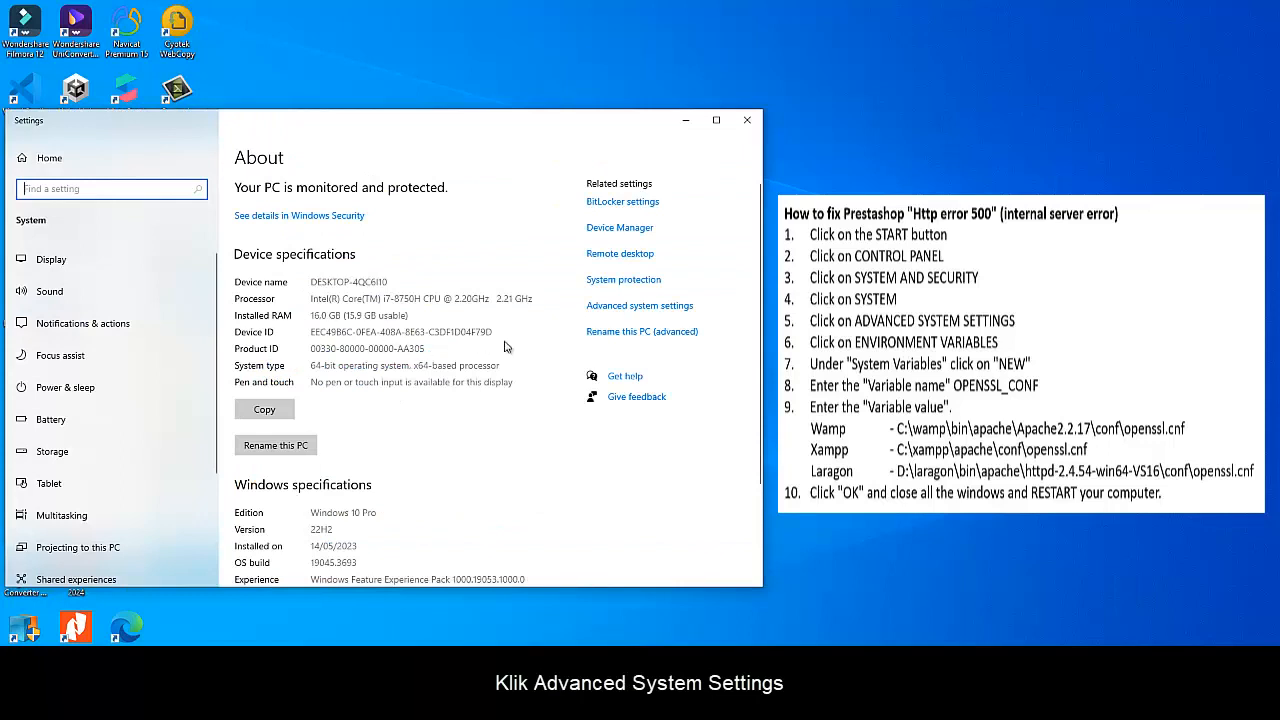
left_click(625, 310)
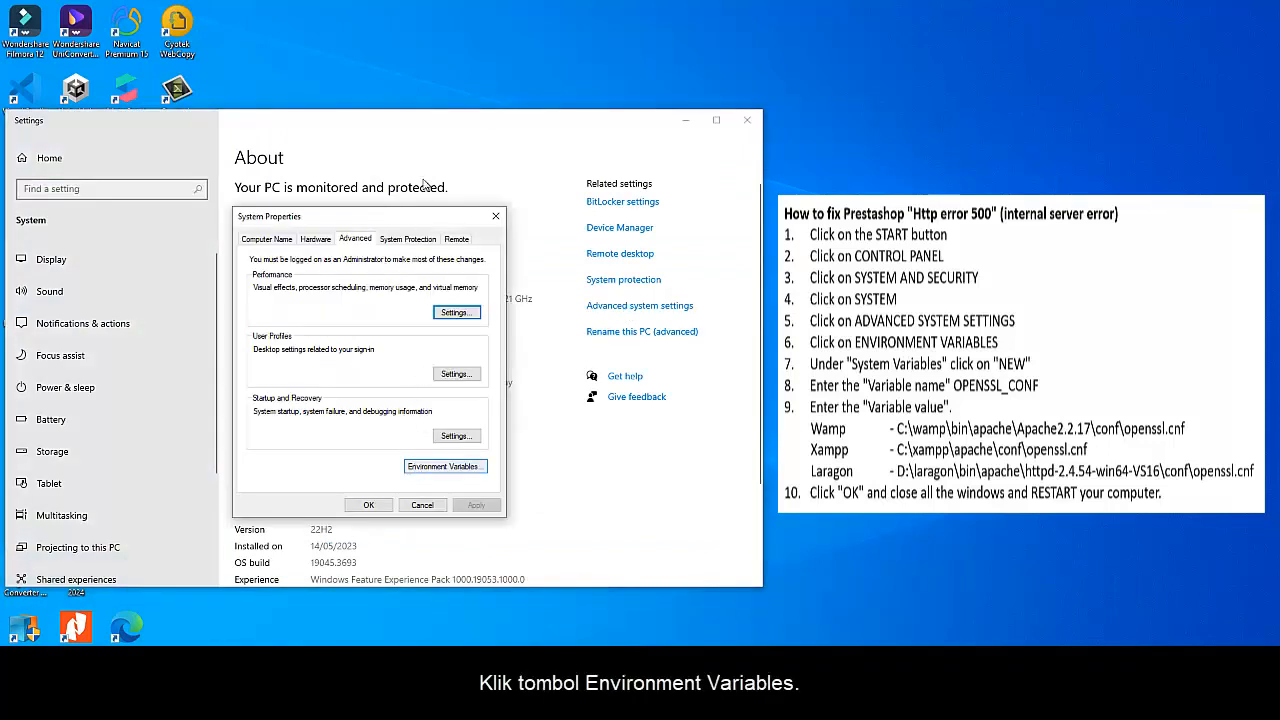
left_click(417, 467)
Create a system variable OPENSSL_CONF pointing to D:\laragon\bin\apache\httpd-2.4.54-win64-VS16\conf\openssl.cnf
left_click(420, 343)
type("OPENSSL_CONF")
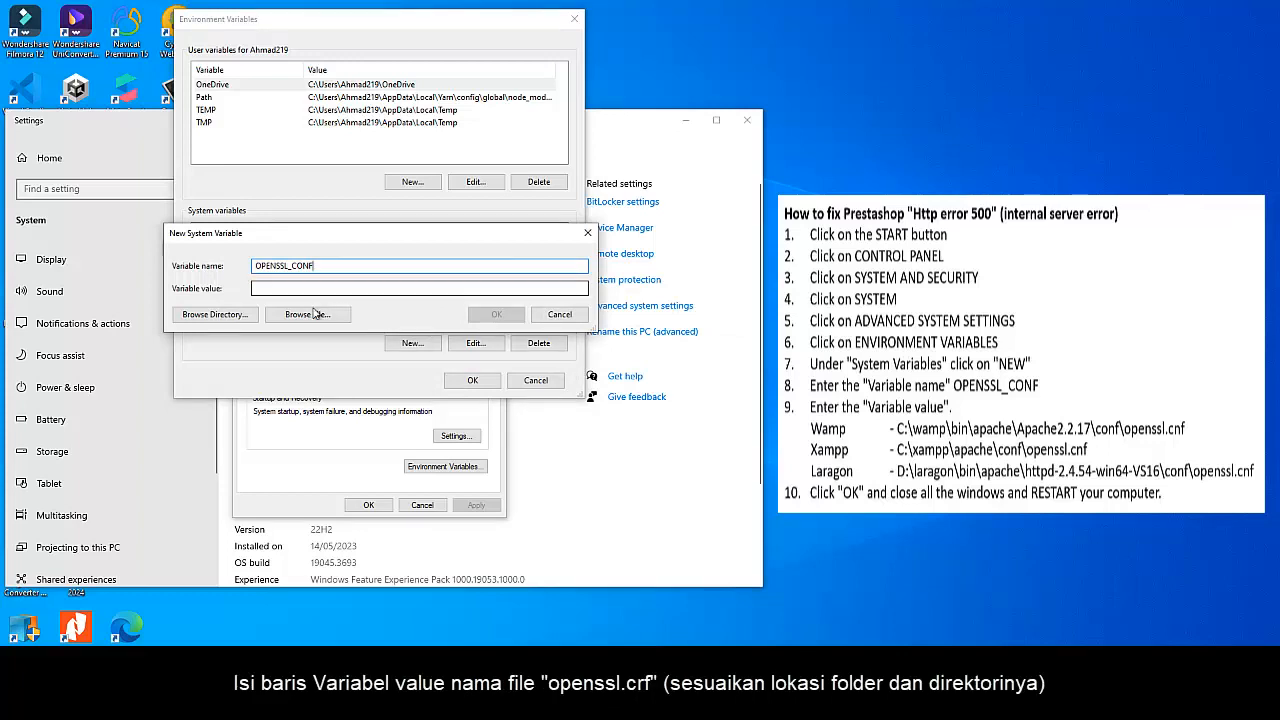
left_click(310, 314)
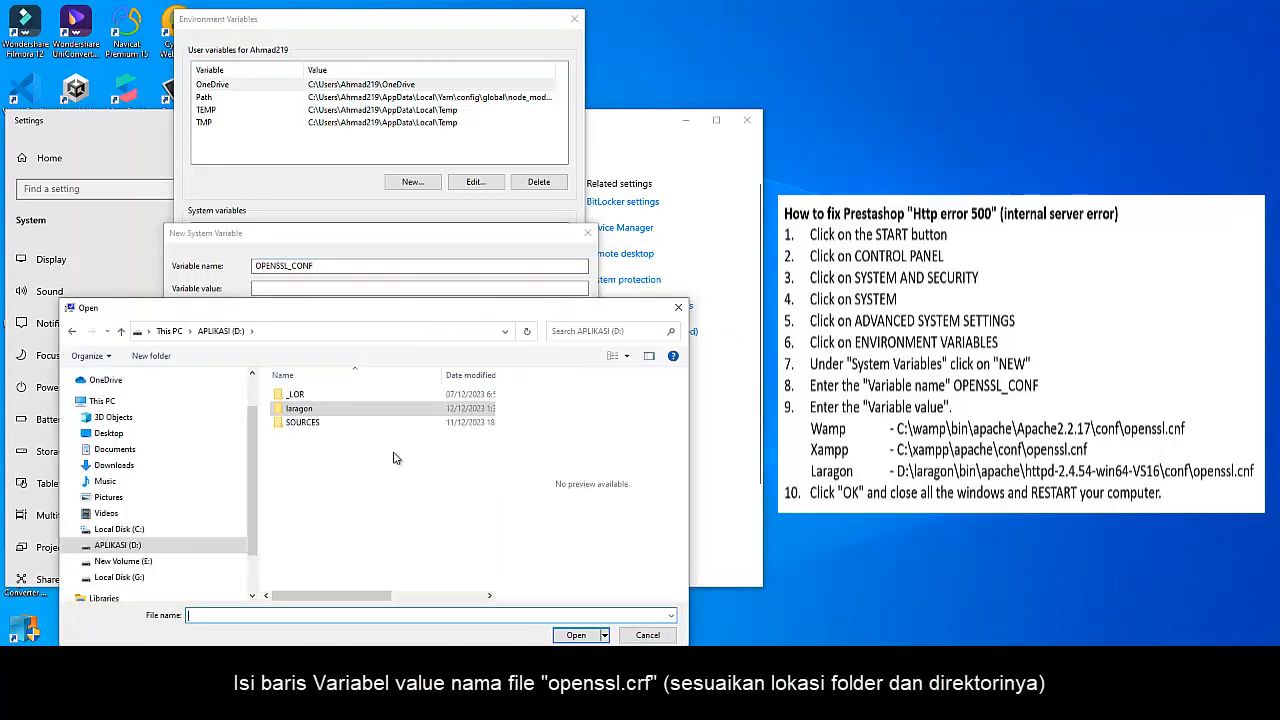
double_click(313, 412)
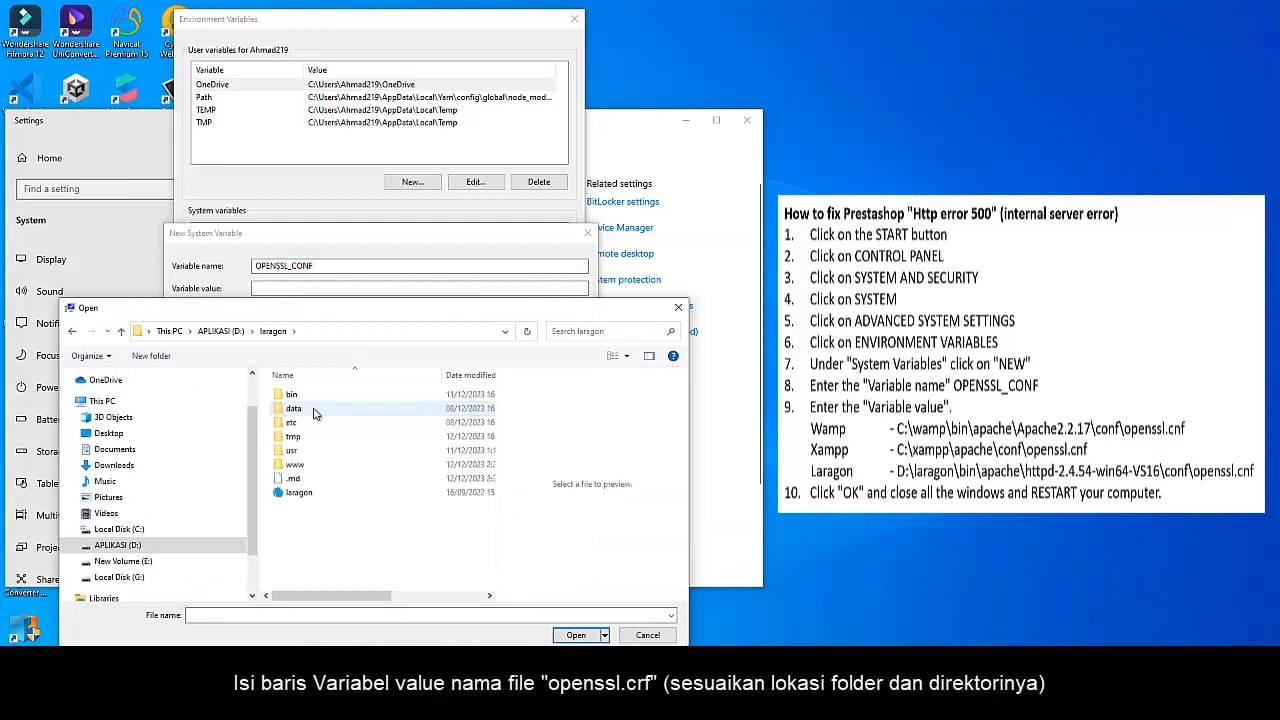
double_click(312, 396)
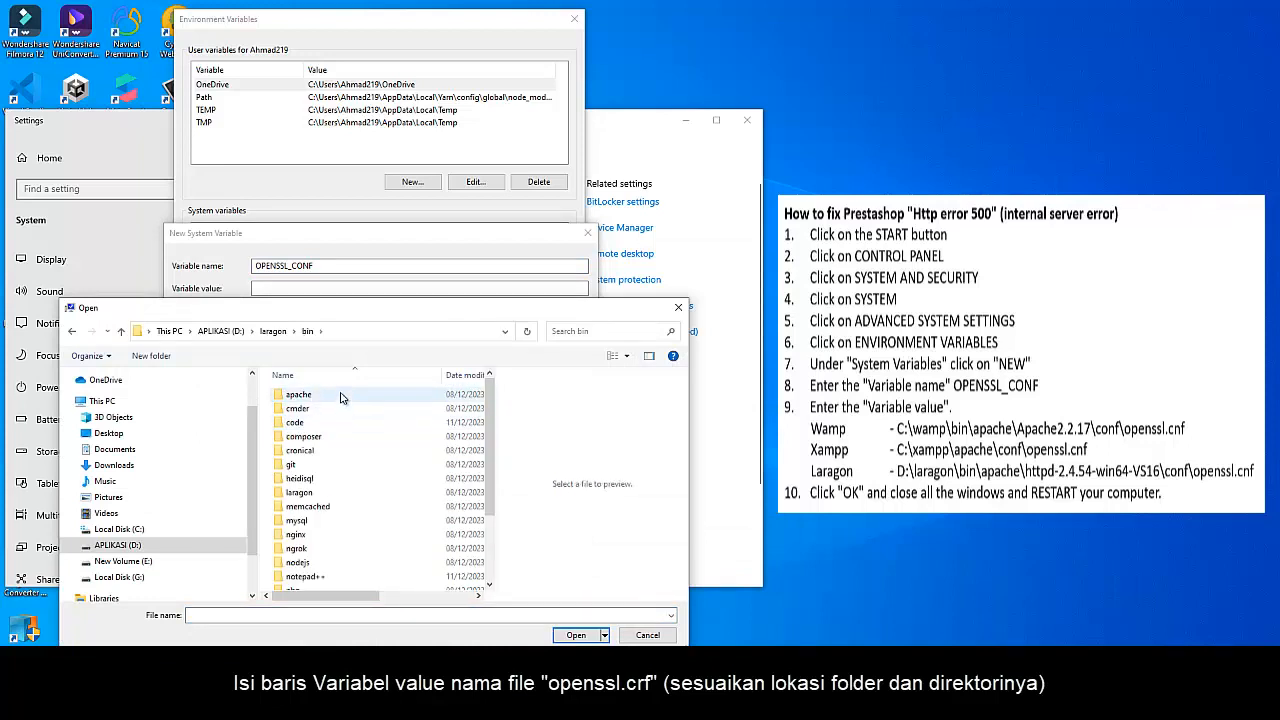
double_click(340, 396)
double_click(345, 396)
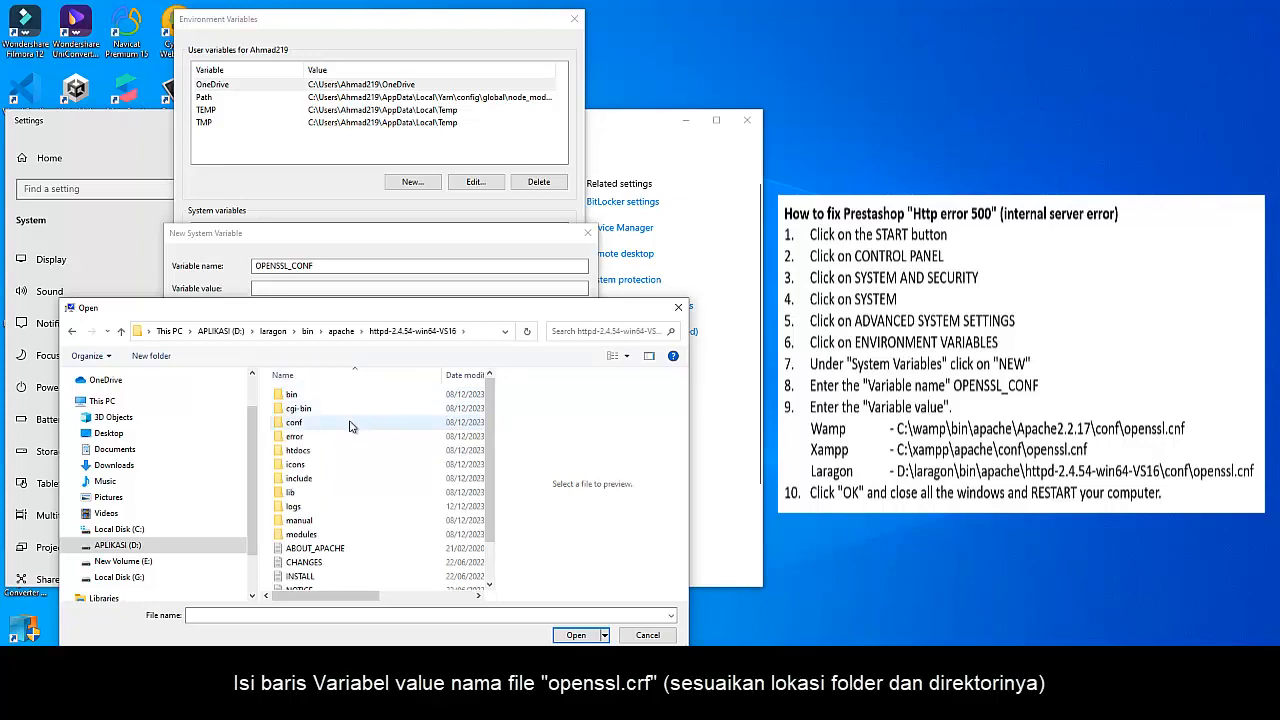
double_click(350, 424)
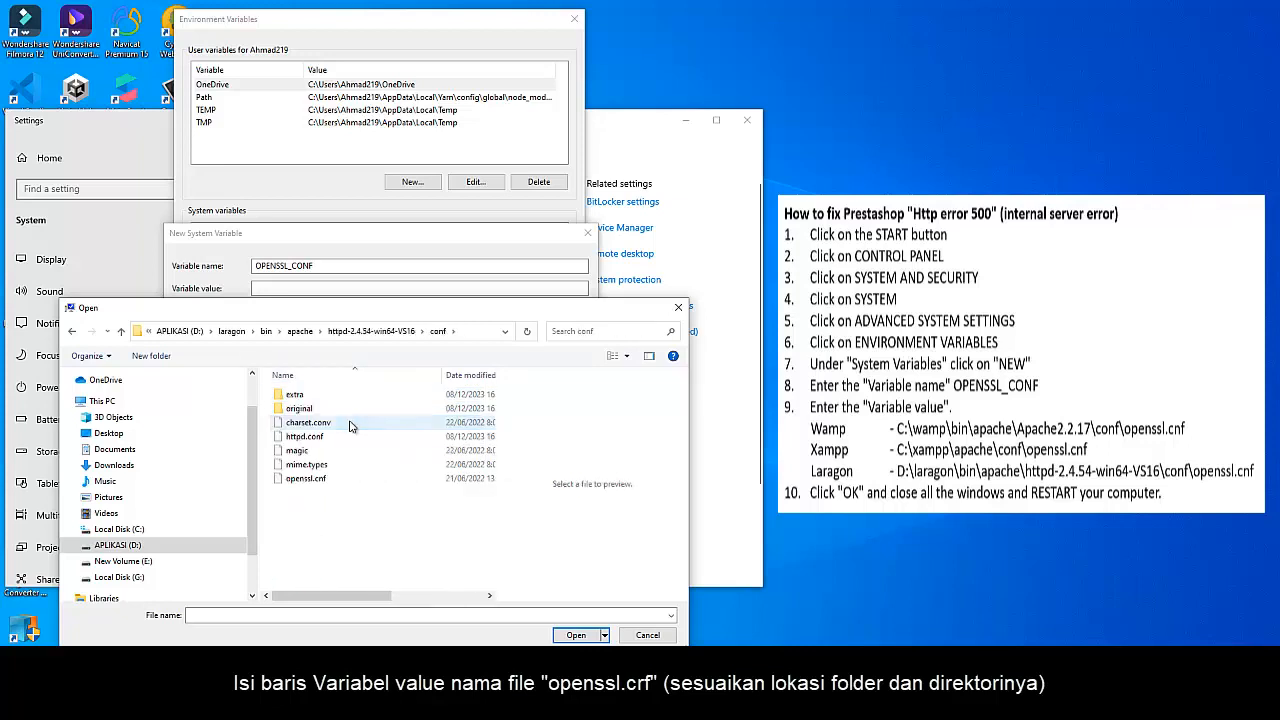
left_click(326, 479)
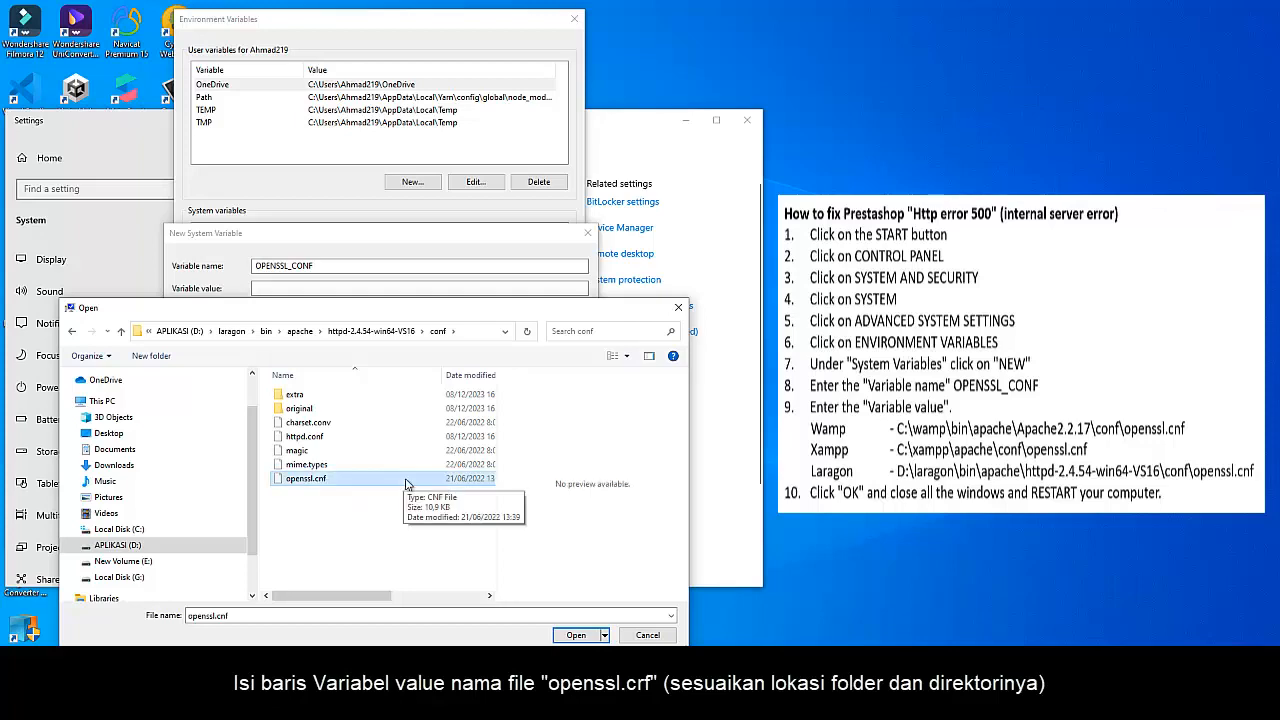
left_click(576, 635)
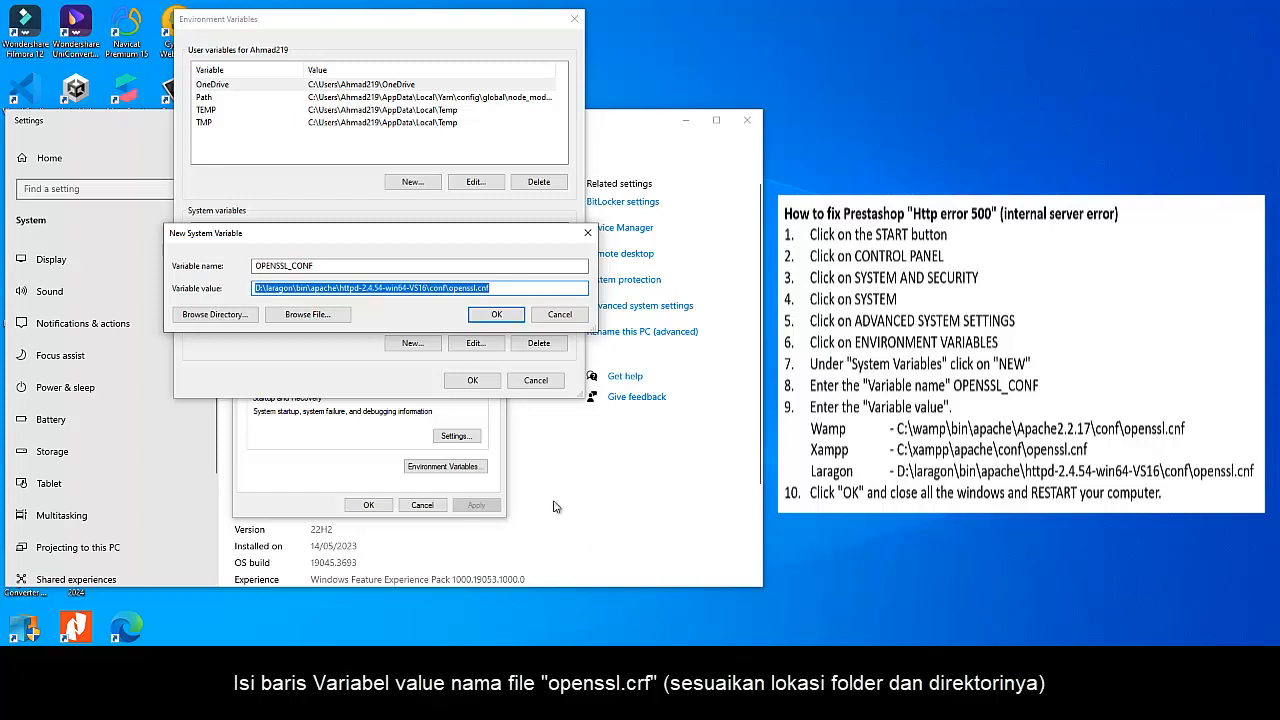
left_click(503, 316)
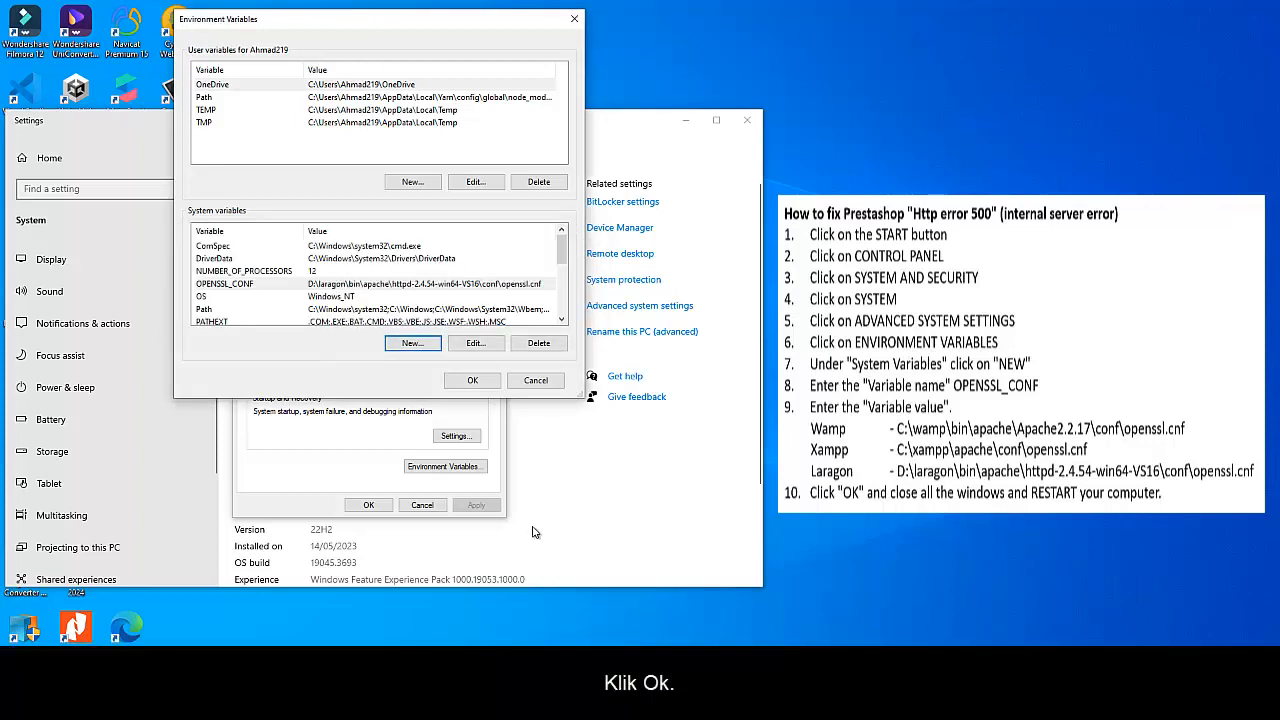
Accept the environment variable and system property changes, and close the Settings and Control Panel windows
left_click(472, 381)
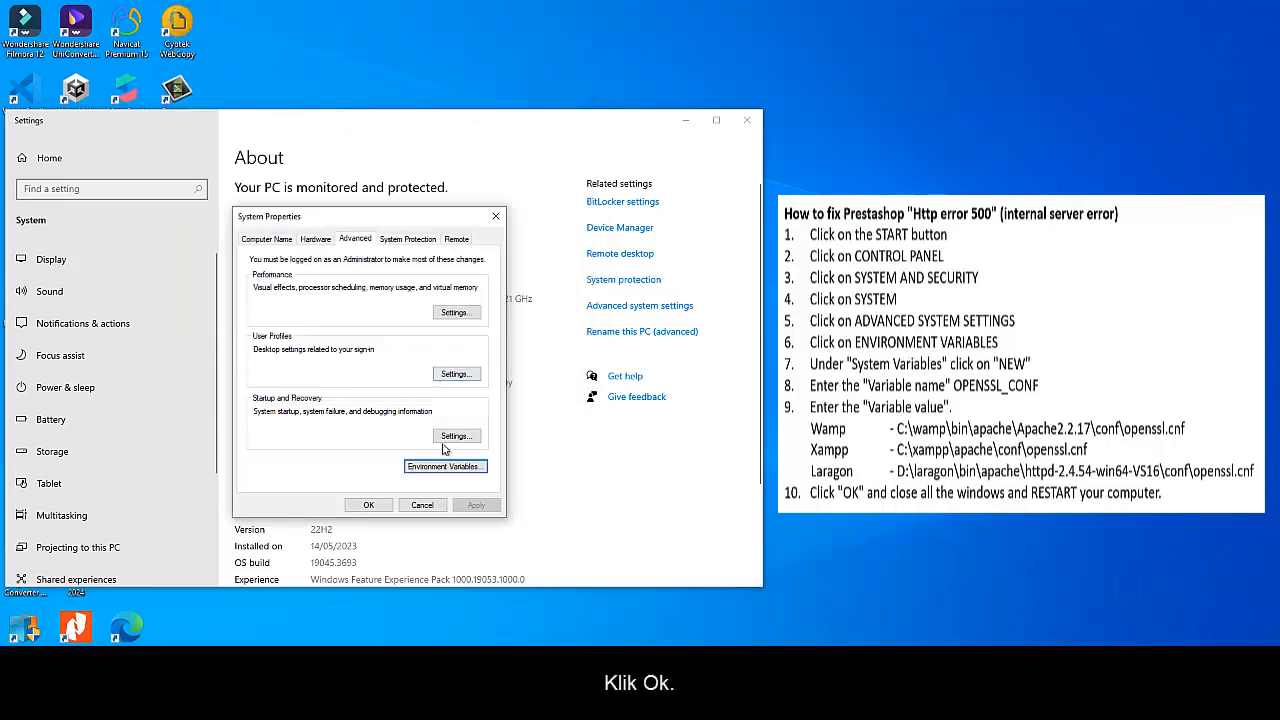
left_click(369, 505)
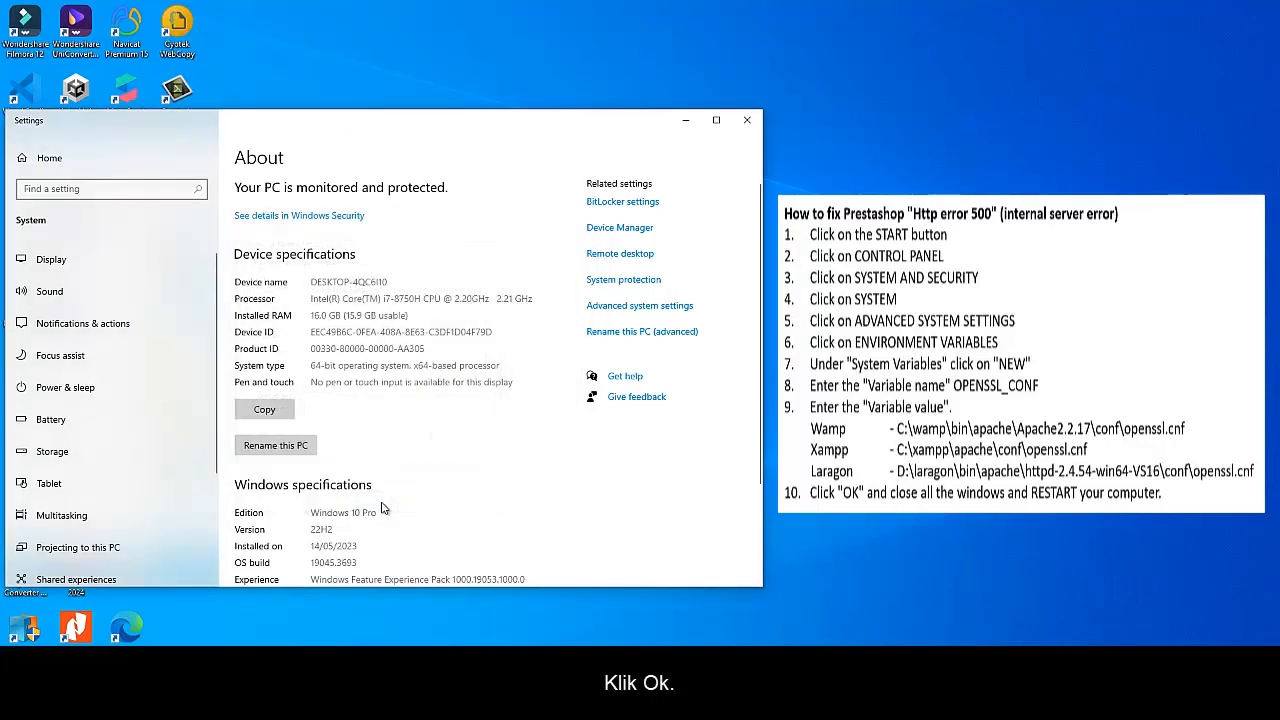
left_click(746, 120)
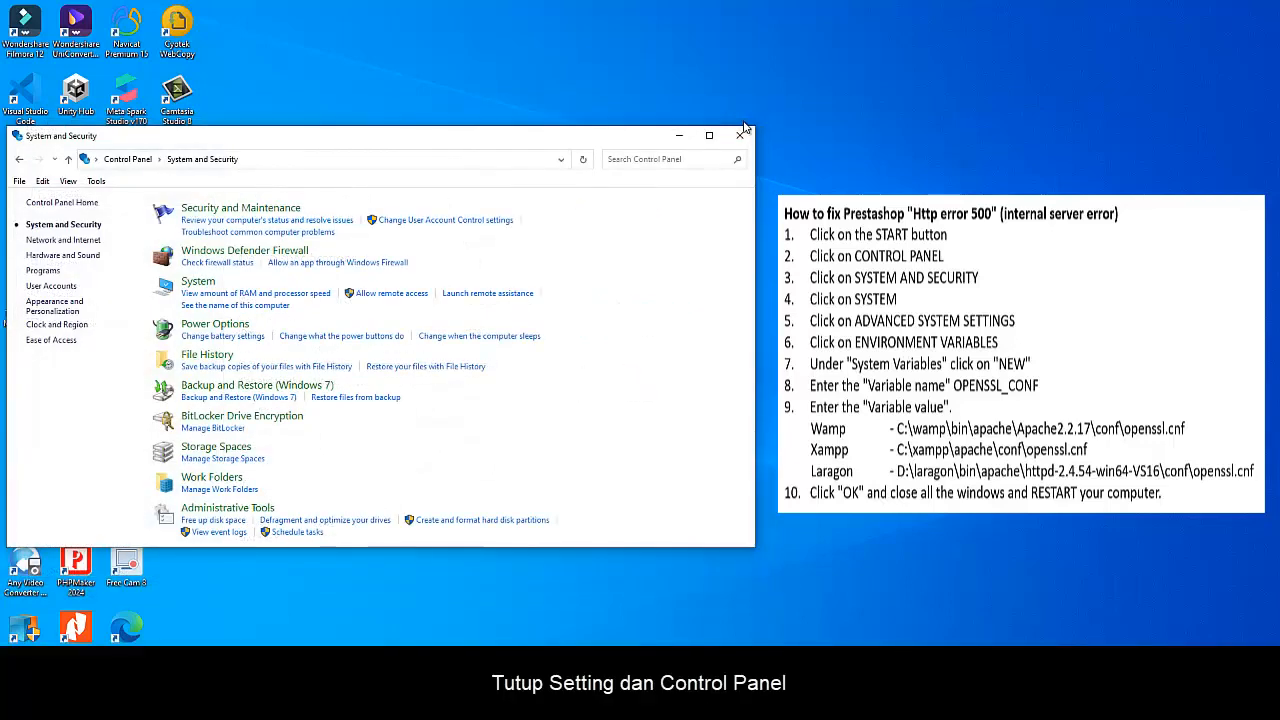
left_click(740, 135)
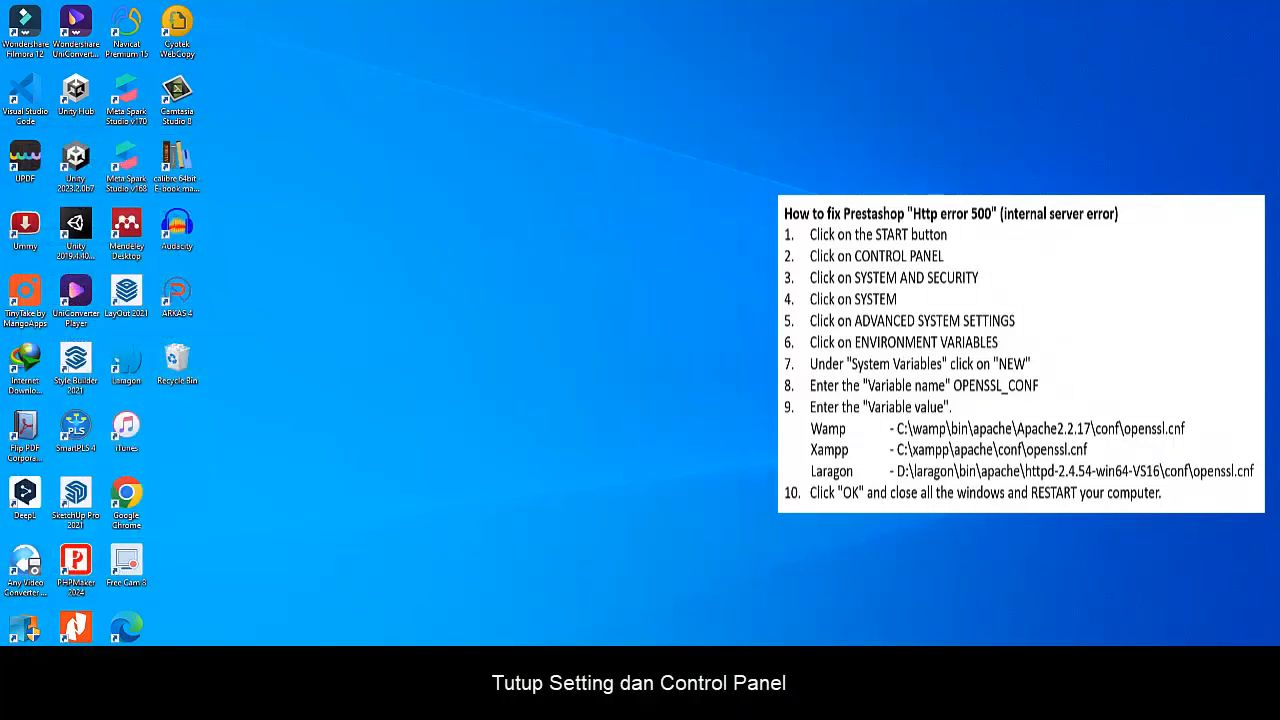
Restart the computer
left_click(16, 707)
left_click(16, 677)
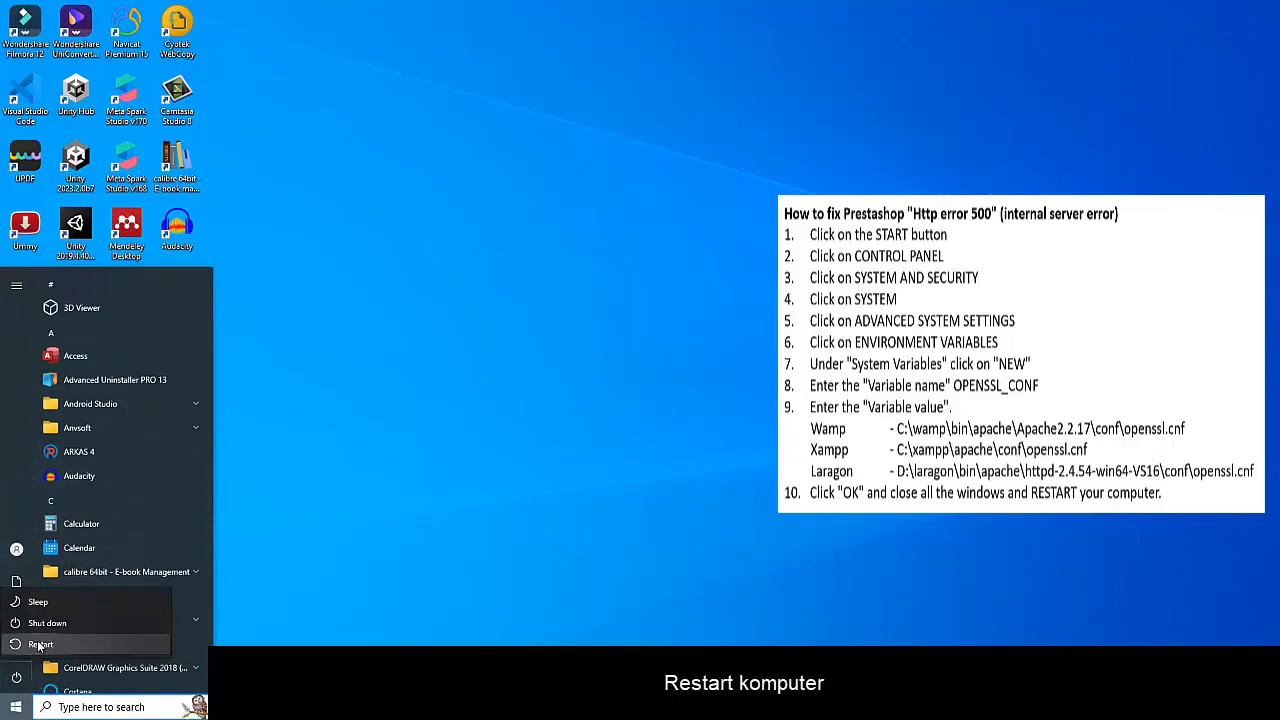
left_click(40, 644)
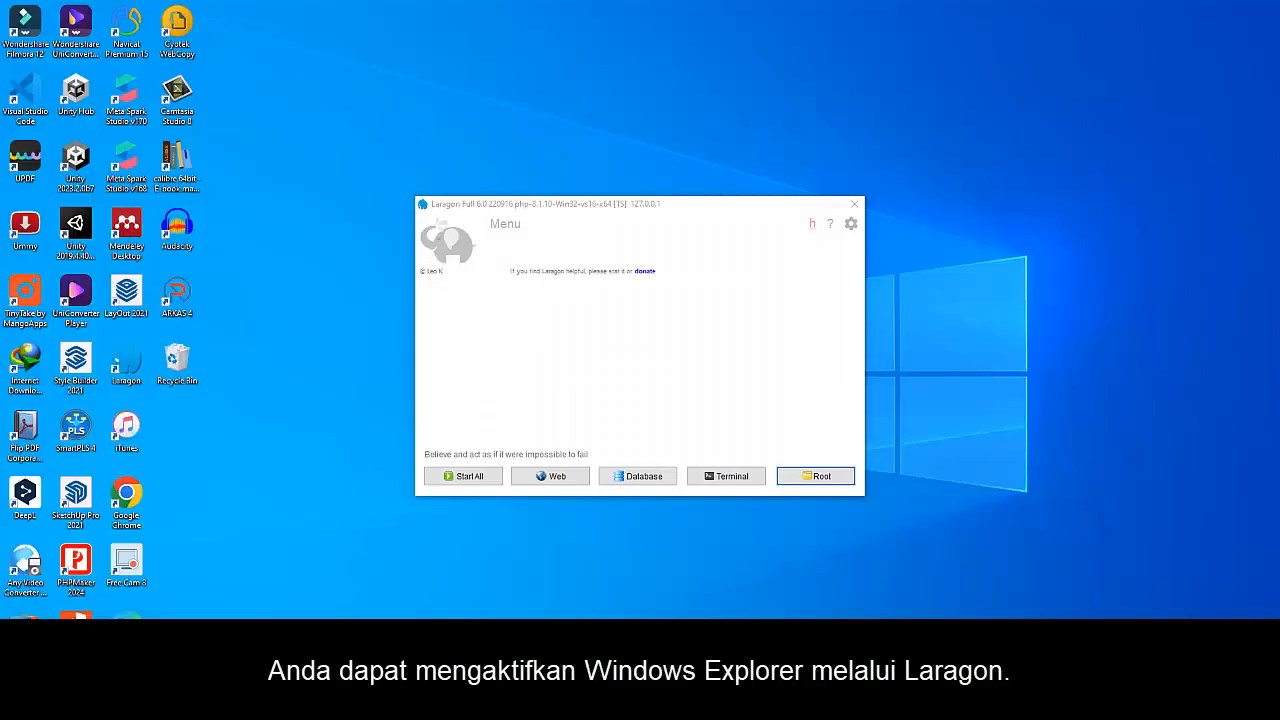
From Laragon's root folder, open the defines.inc file in qrelisya\config with Visual Studio Code
left_click(788, 476)
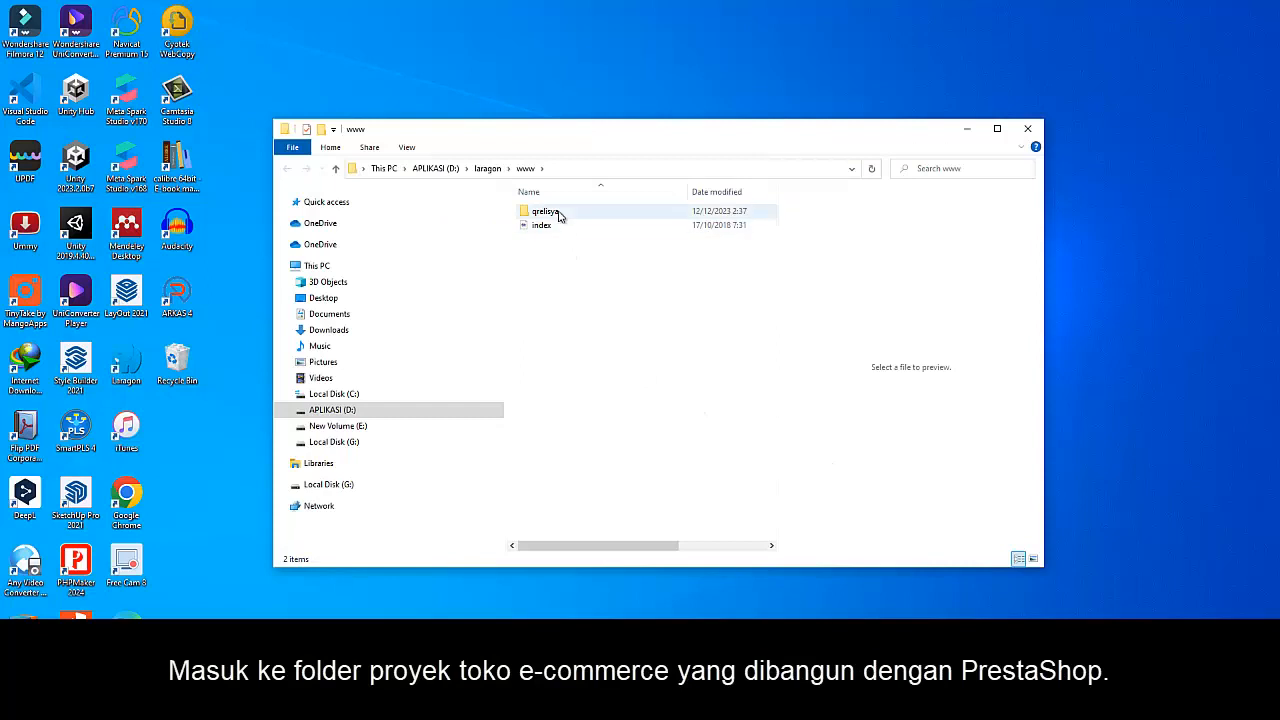
double_click(547, 212)
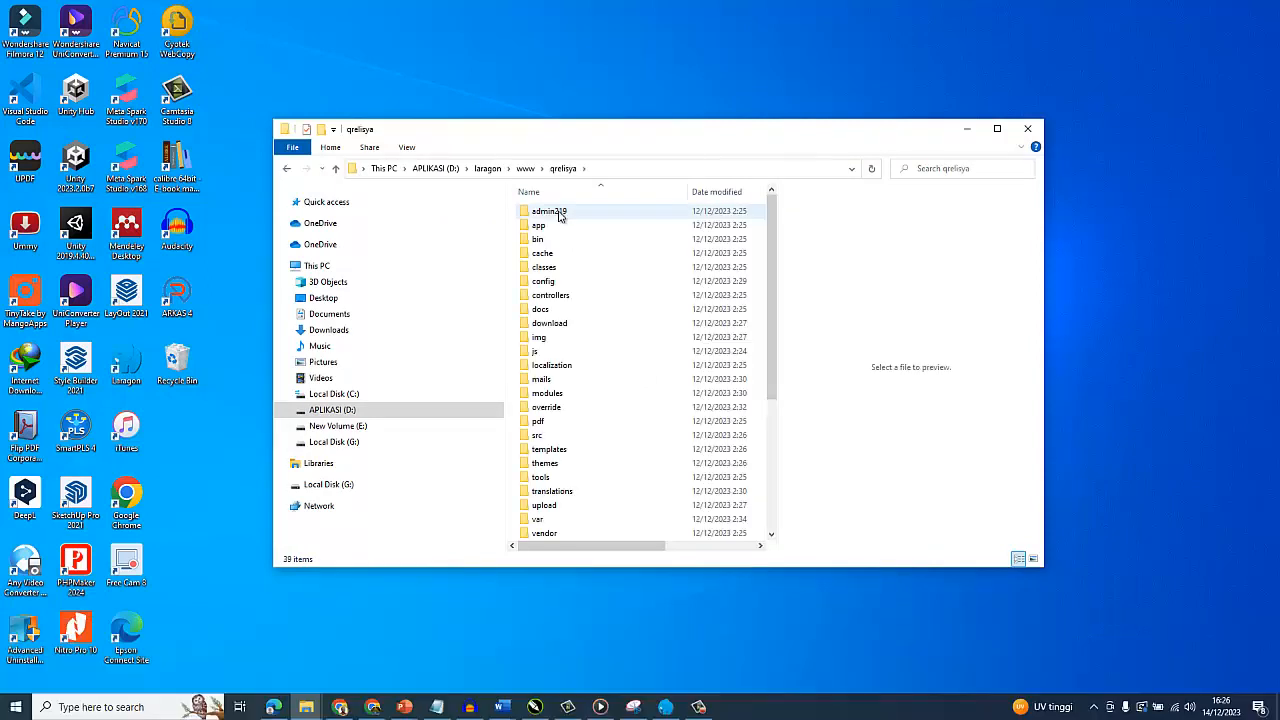
double_click(552, 283)
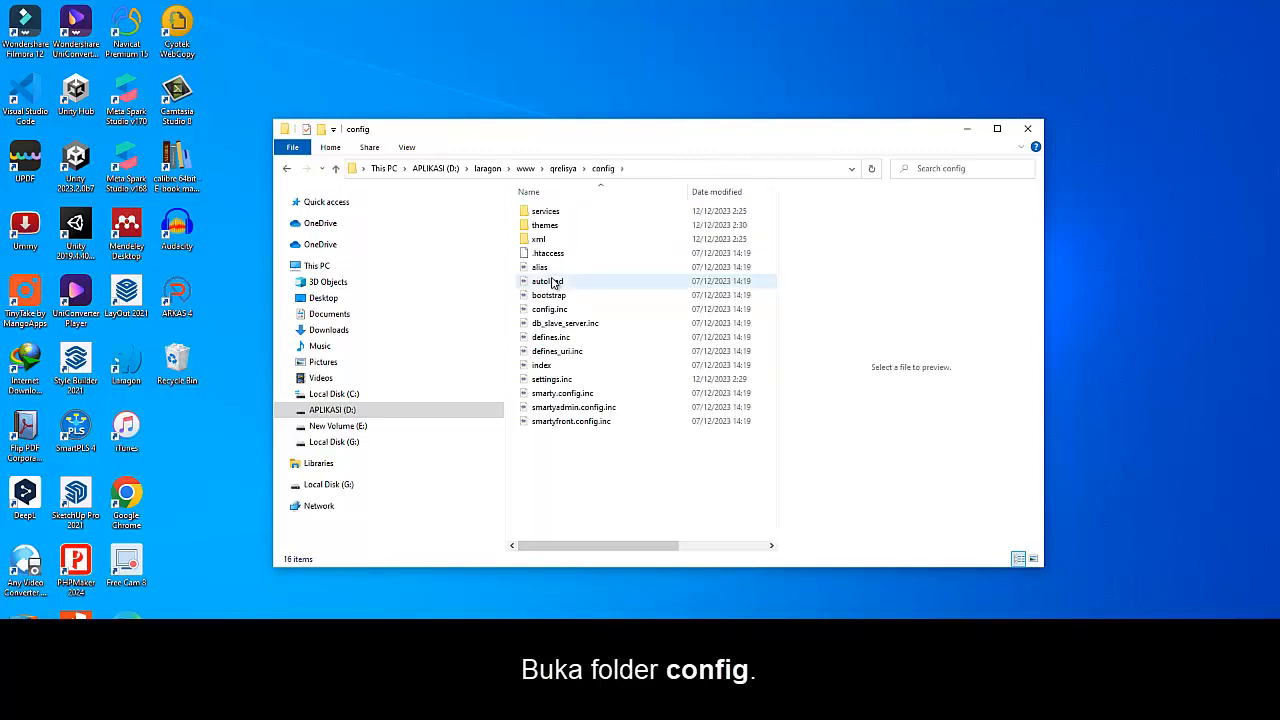
right_click(586, 338)
key("Escape")
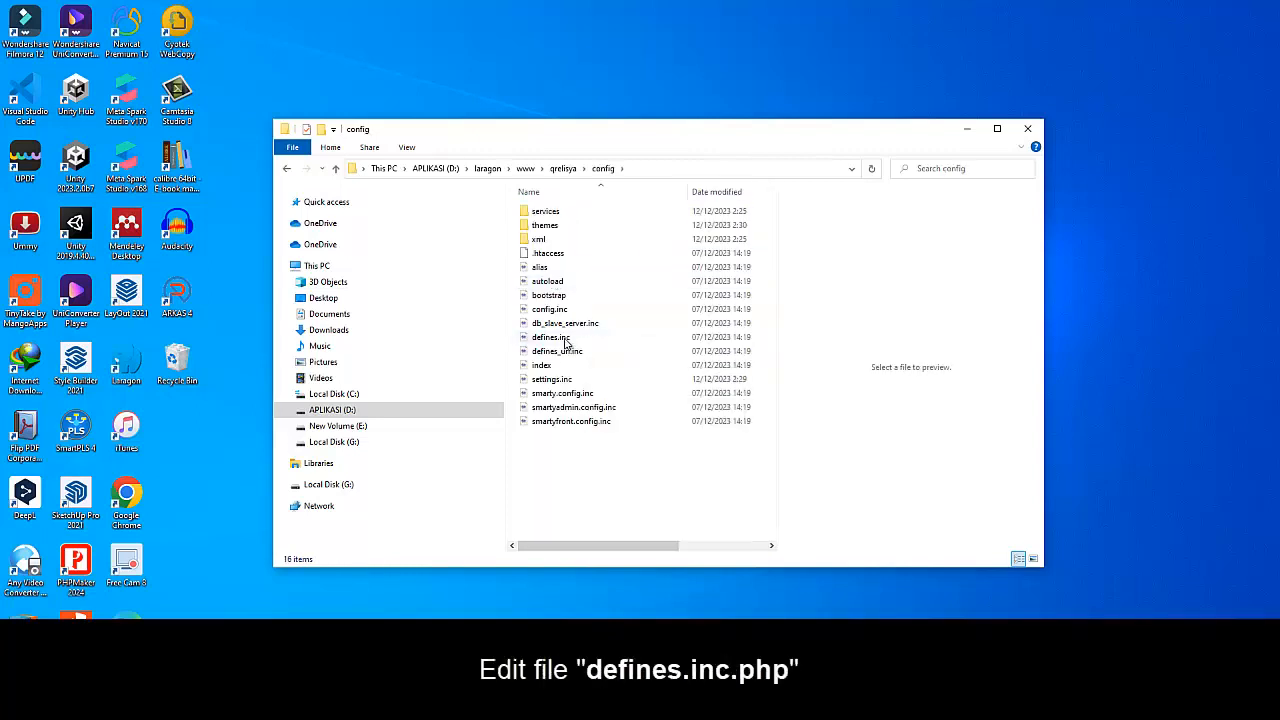
left_click(566, 343)
right_click(568, 343)
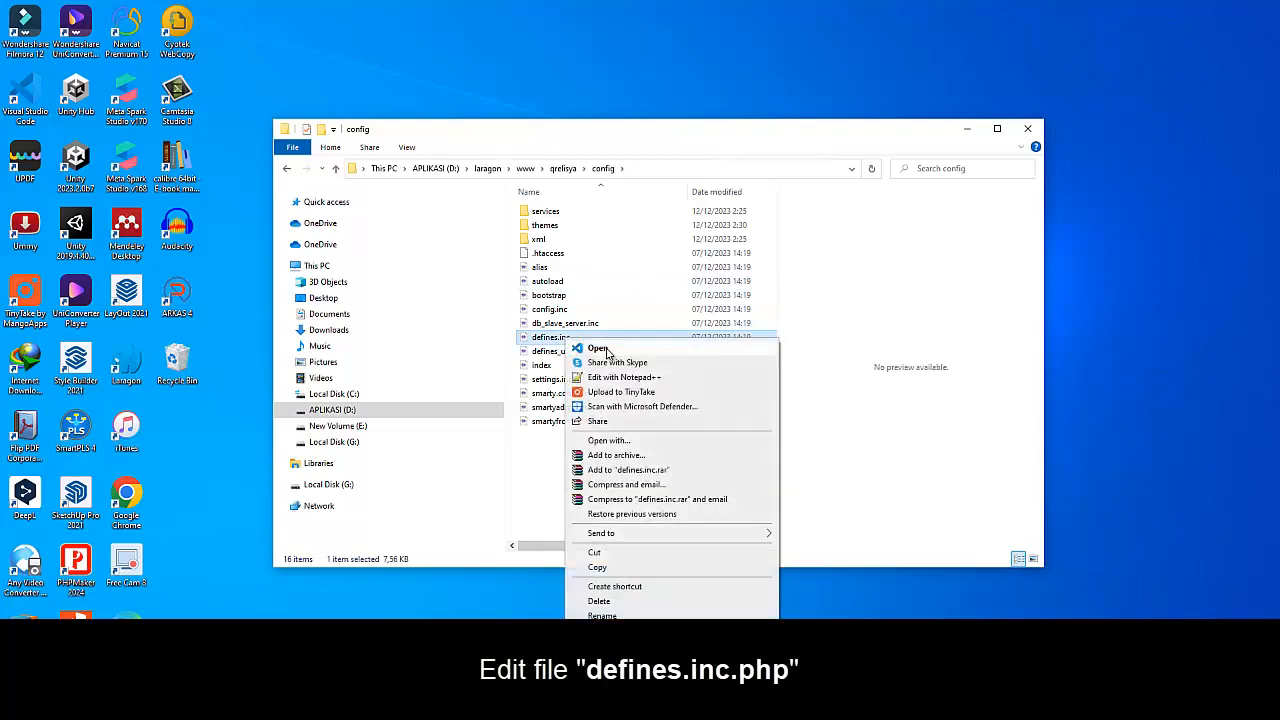
left_click(600, 348)
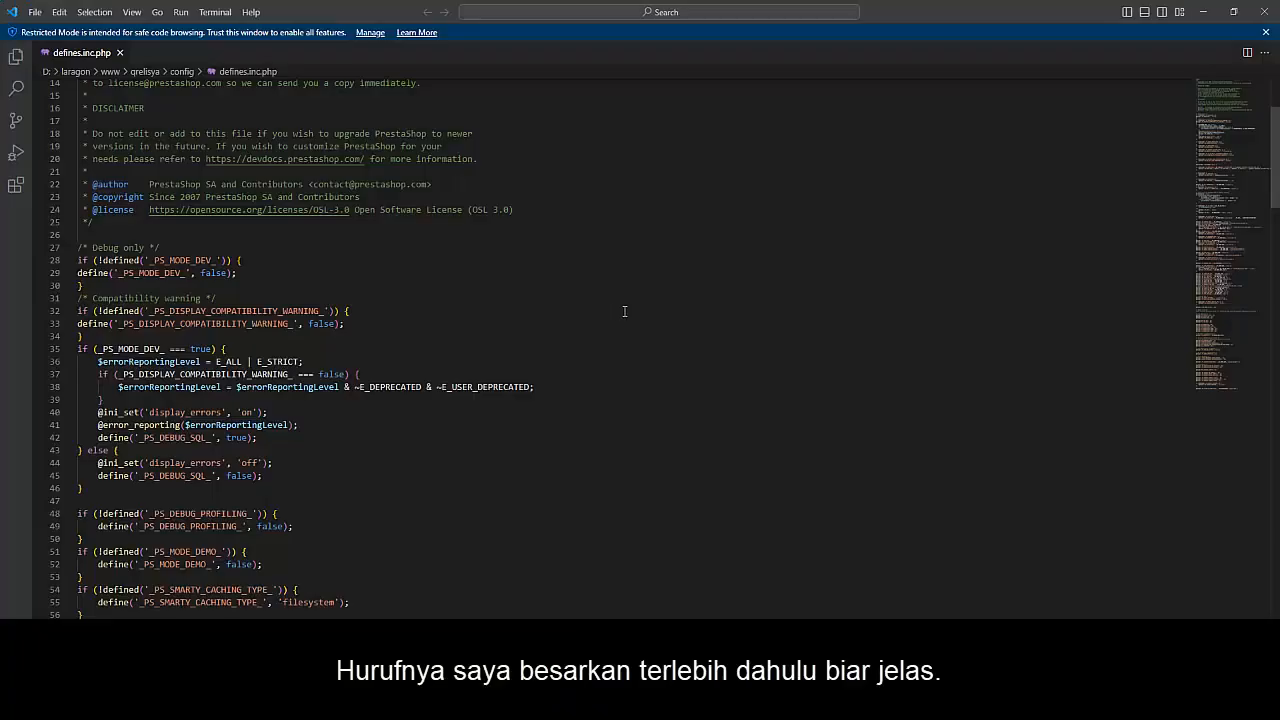
Set the editor font size to 25 pixels in the user settings
left_click(36, 13)
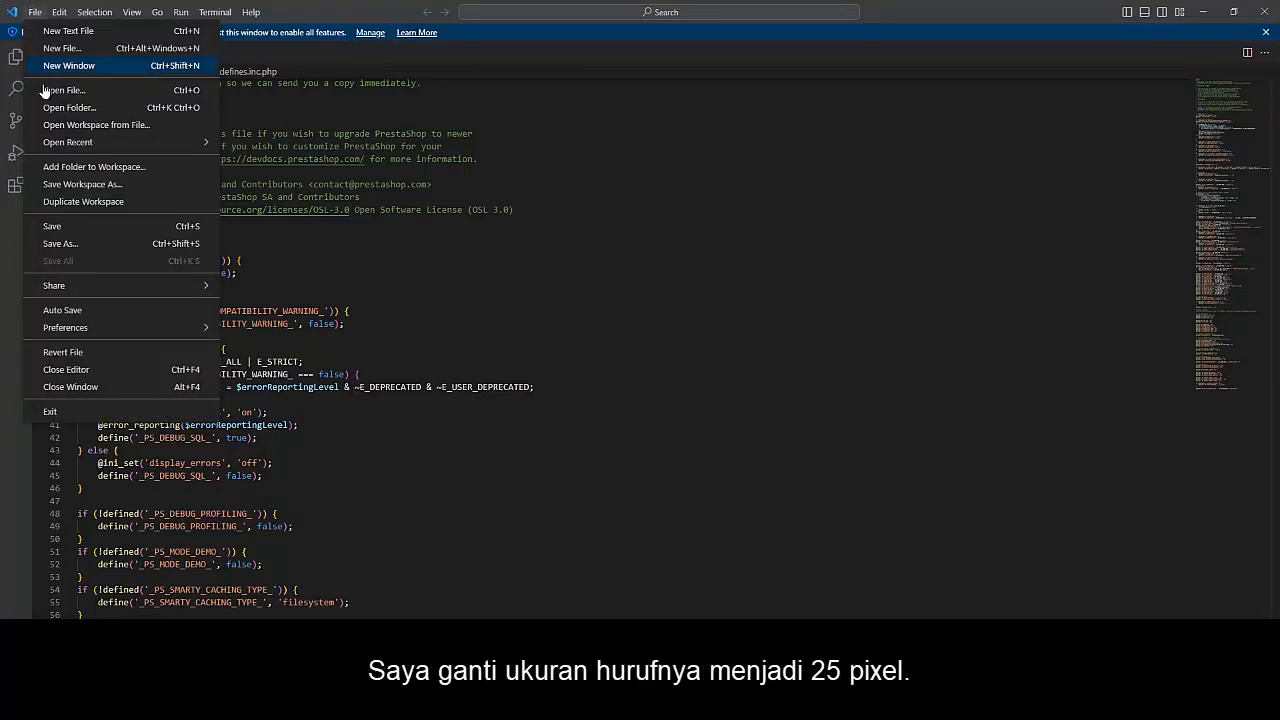
mouse_move(60, 328)
left_click(261, 358)
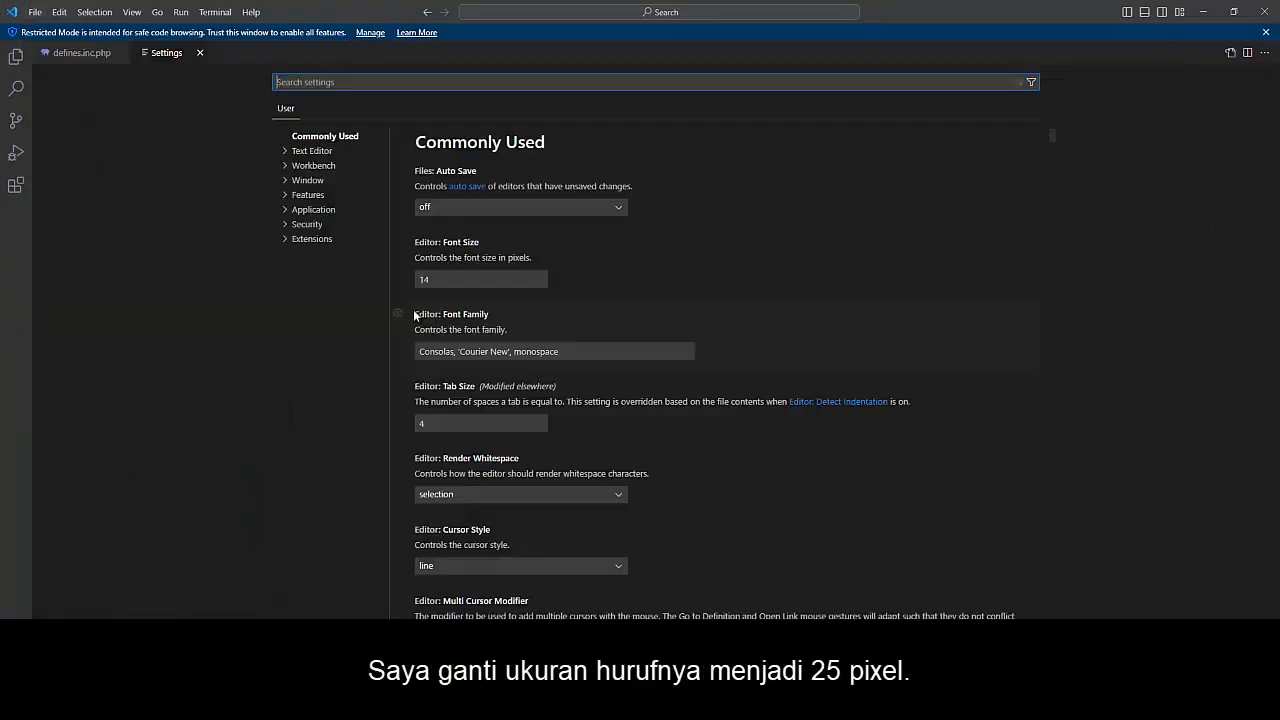
left_click_drag(443, 280, 396, 280)
type("25")
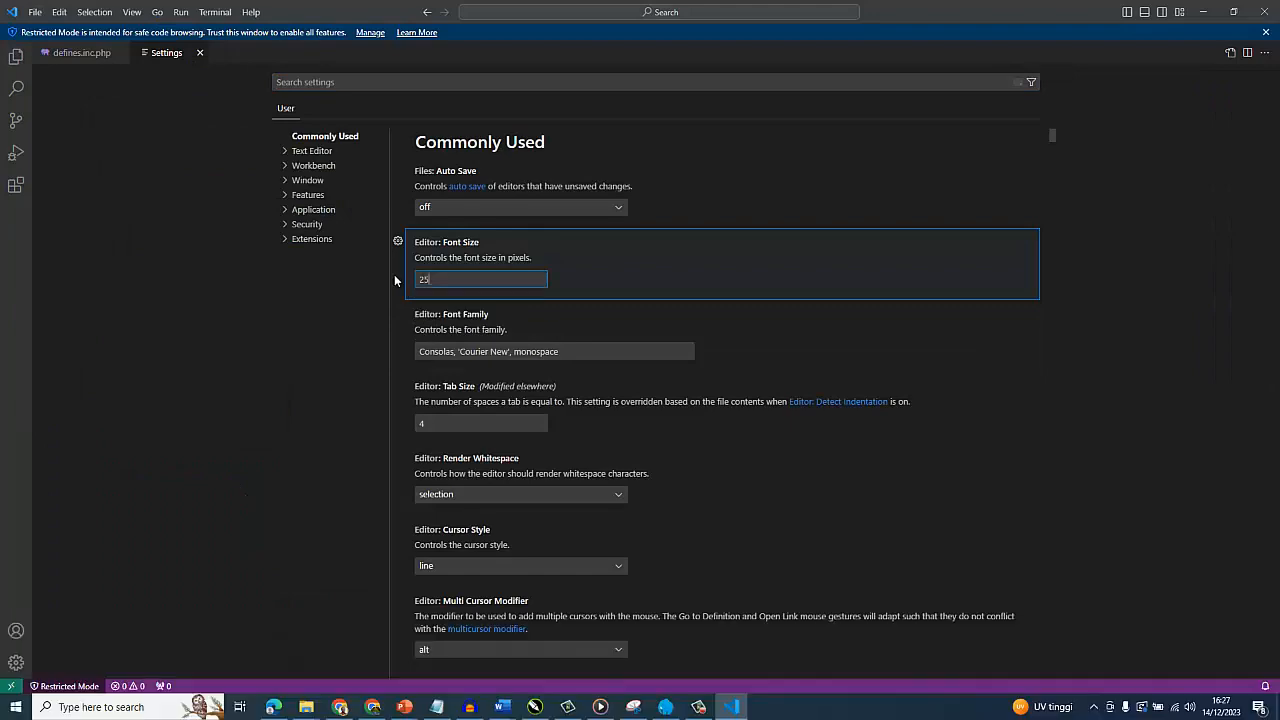
In defines.inc.php, set _PS_MODE_DEV_ on line 29 to true and save the file
key("ctrl+Tab")
scroll(372, 232, "down", 3)
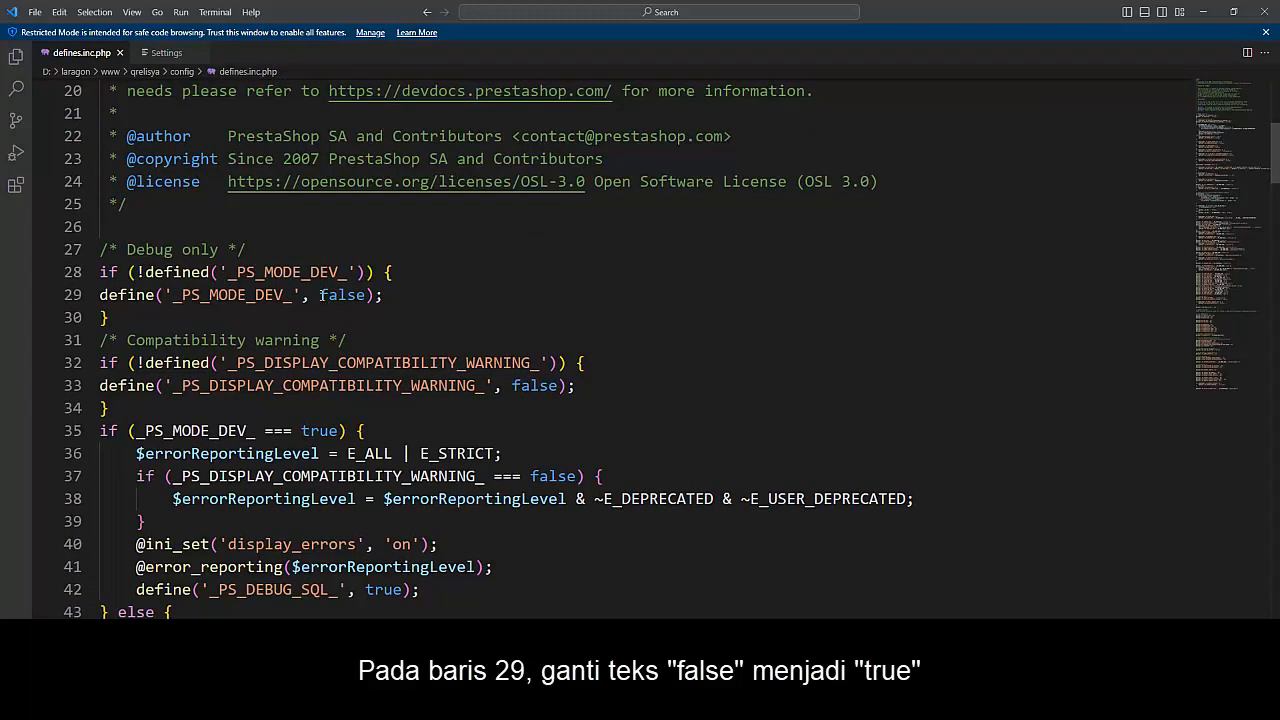
left_click_drag(320, 295, 367, 295)
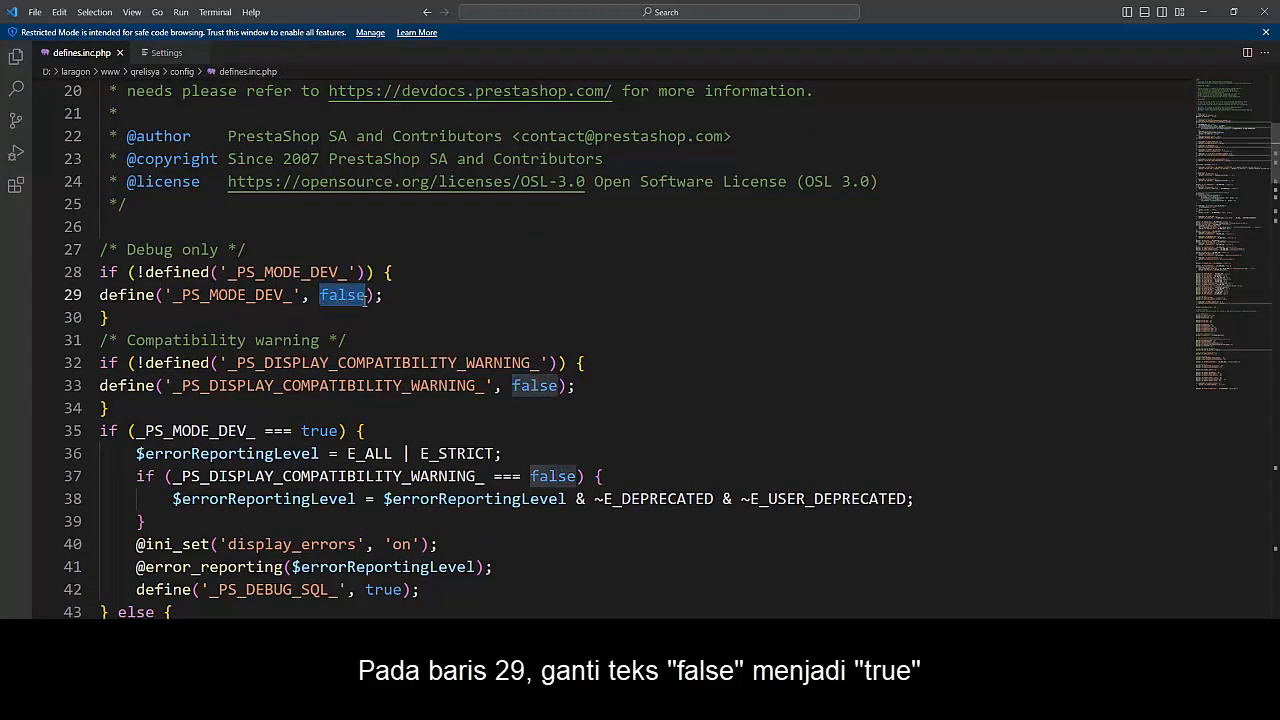
type("true")
left_click(35, 12)
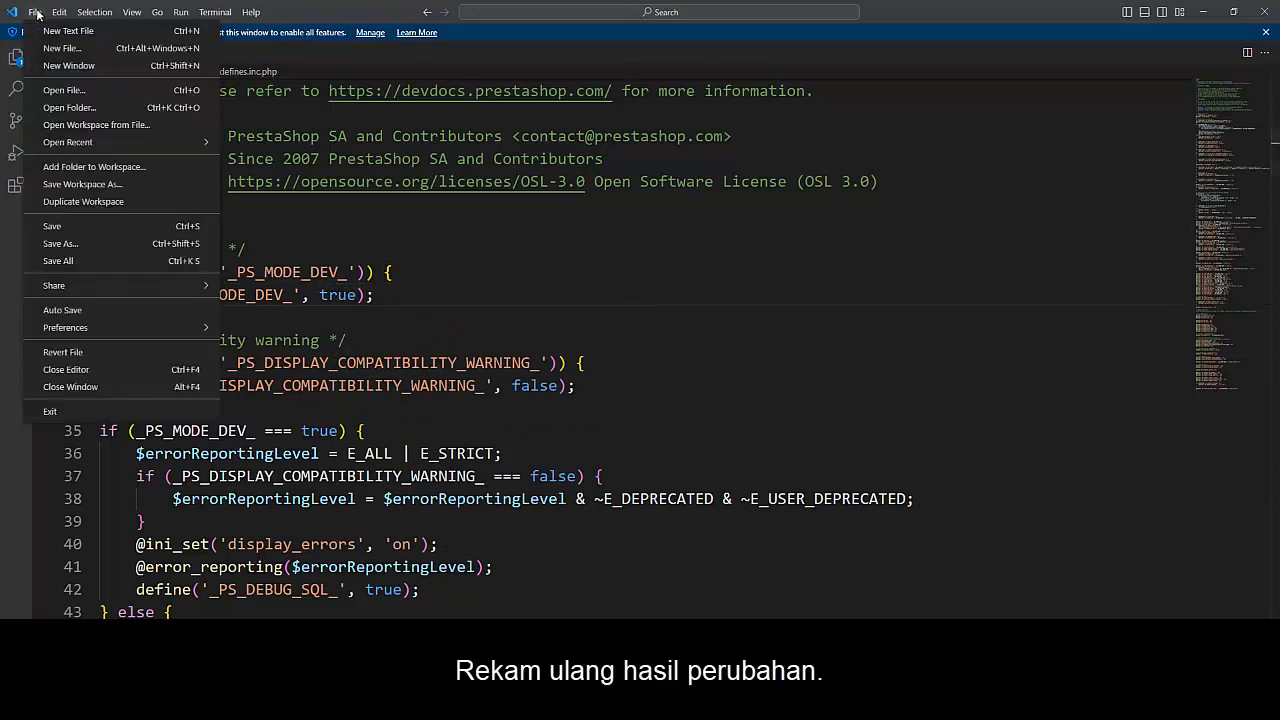
left_click(52, 226)
left_click(433, 298)
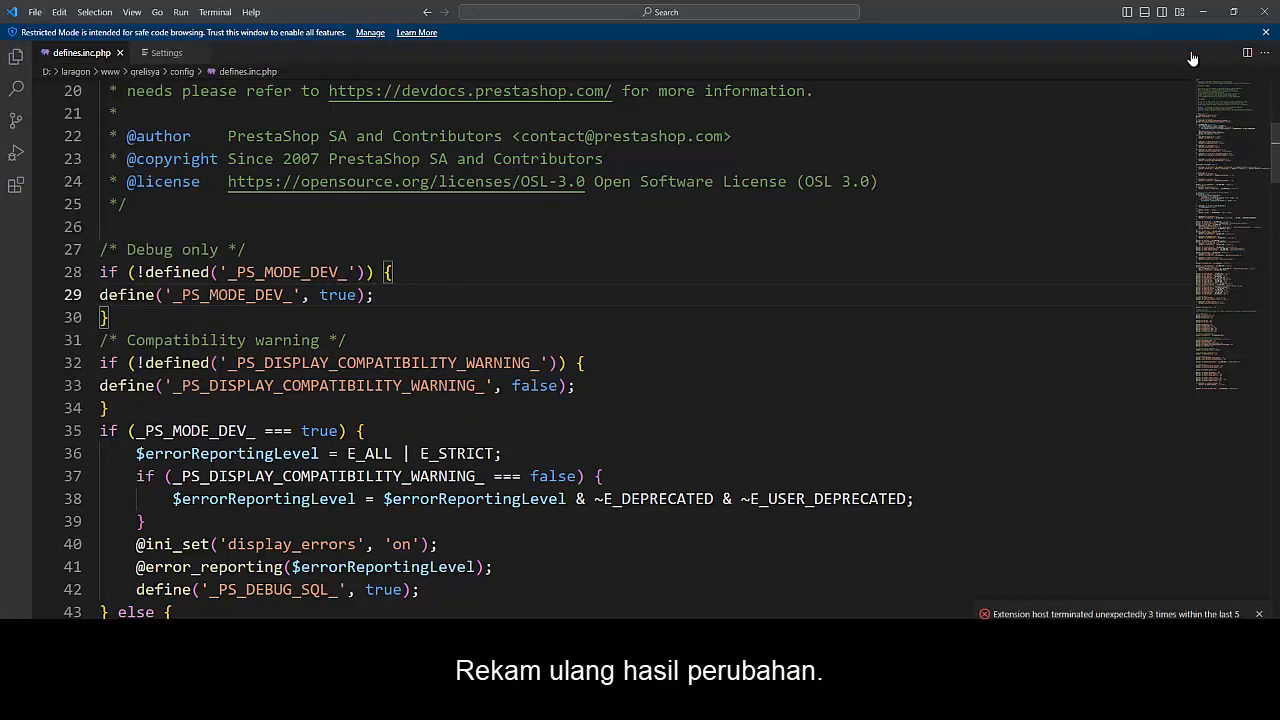
Close the code editor and the config folder, and start all Laragon services
left_click(1267, 15)
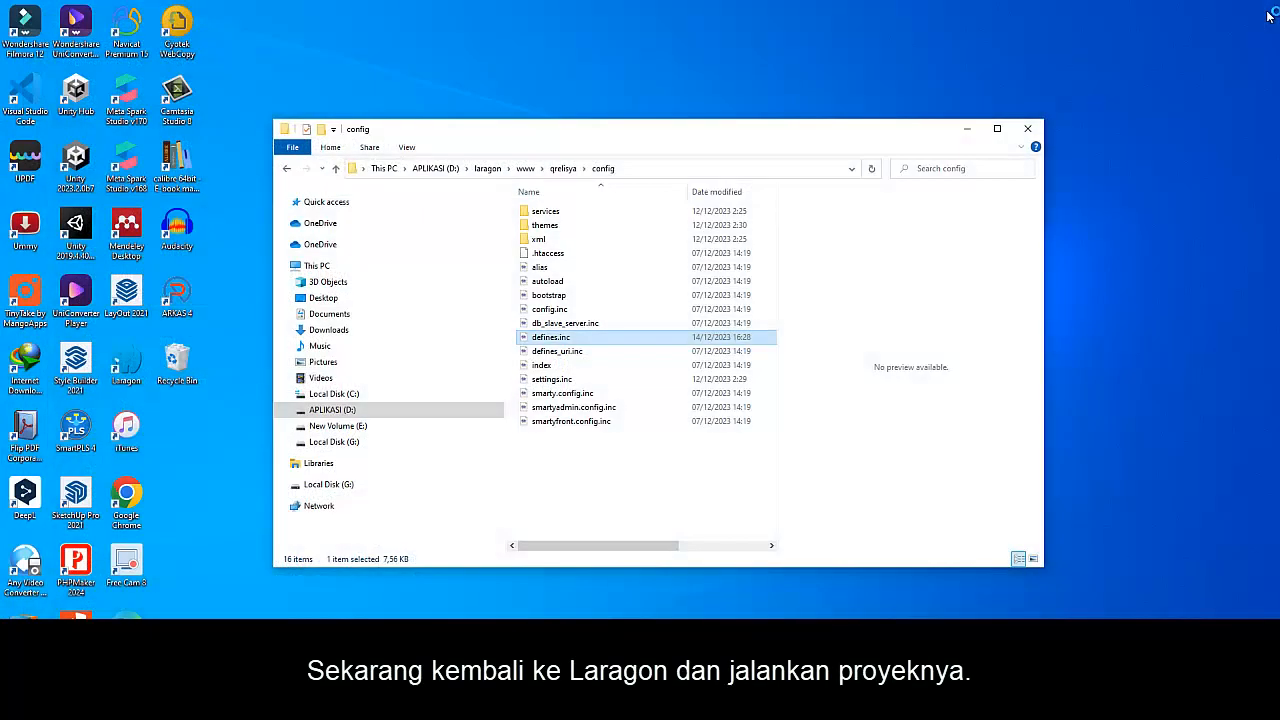
left_click(1029, 131)
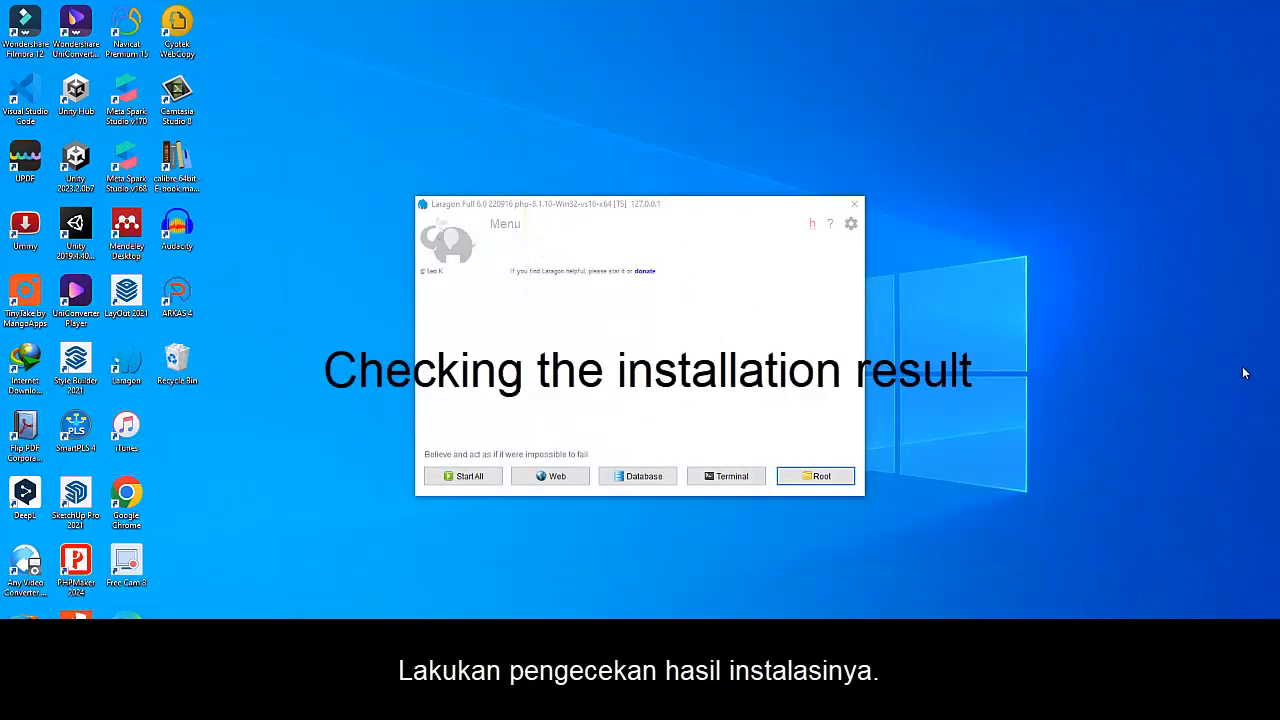
left_click(457, 477)
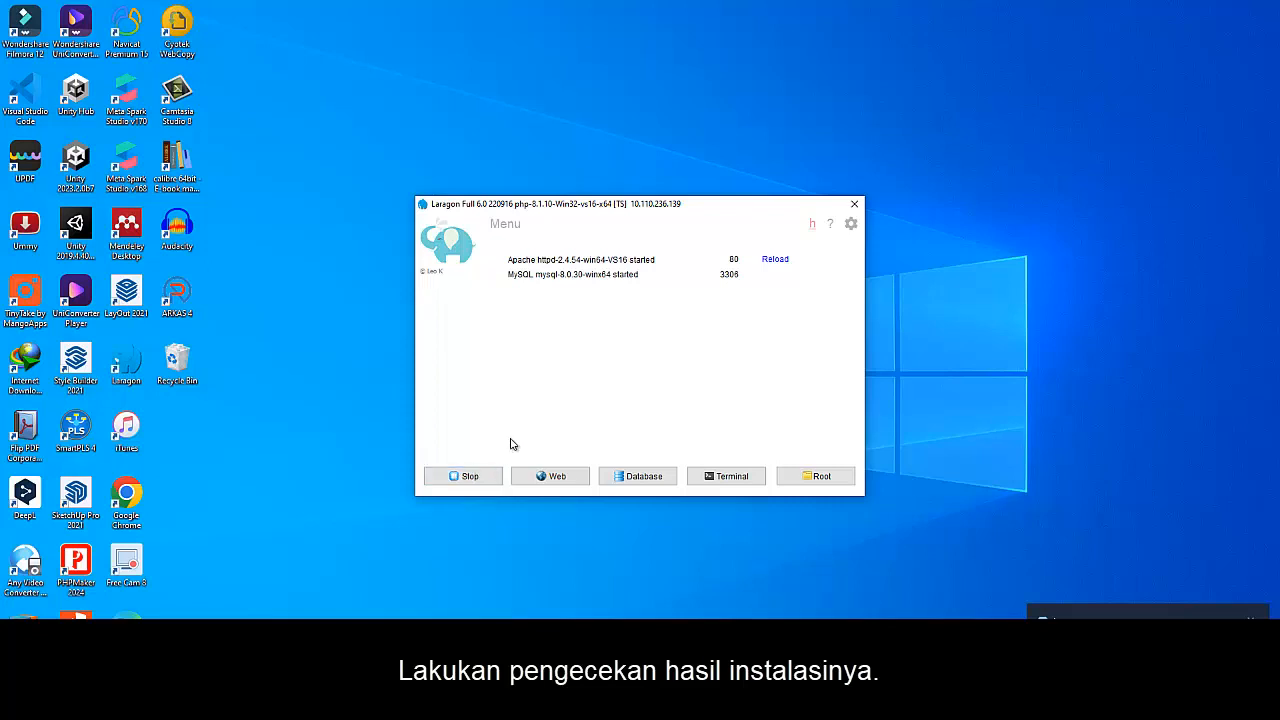
Open the qrelisya site from Laragon and log in to the PrestaShop back office with the account password
right_click(603, 327)
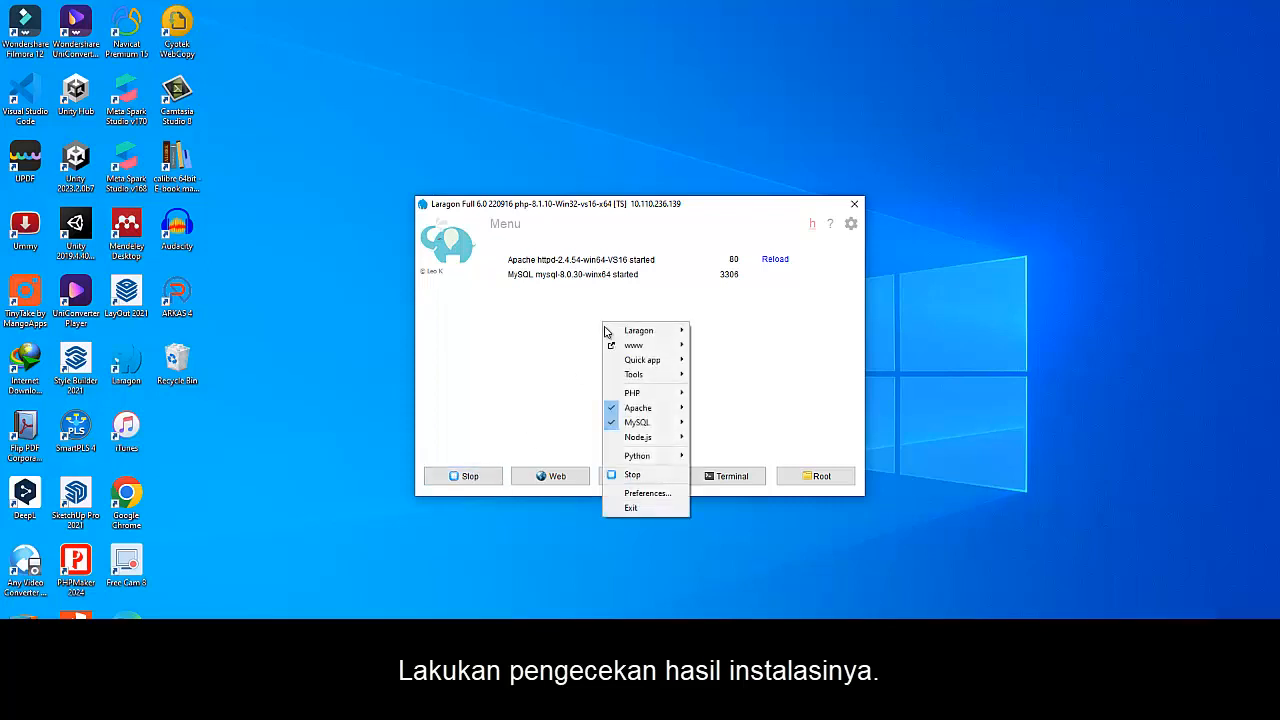
mouse_move(640, 345)
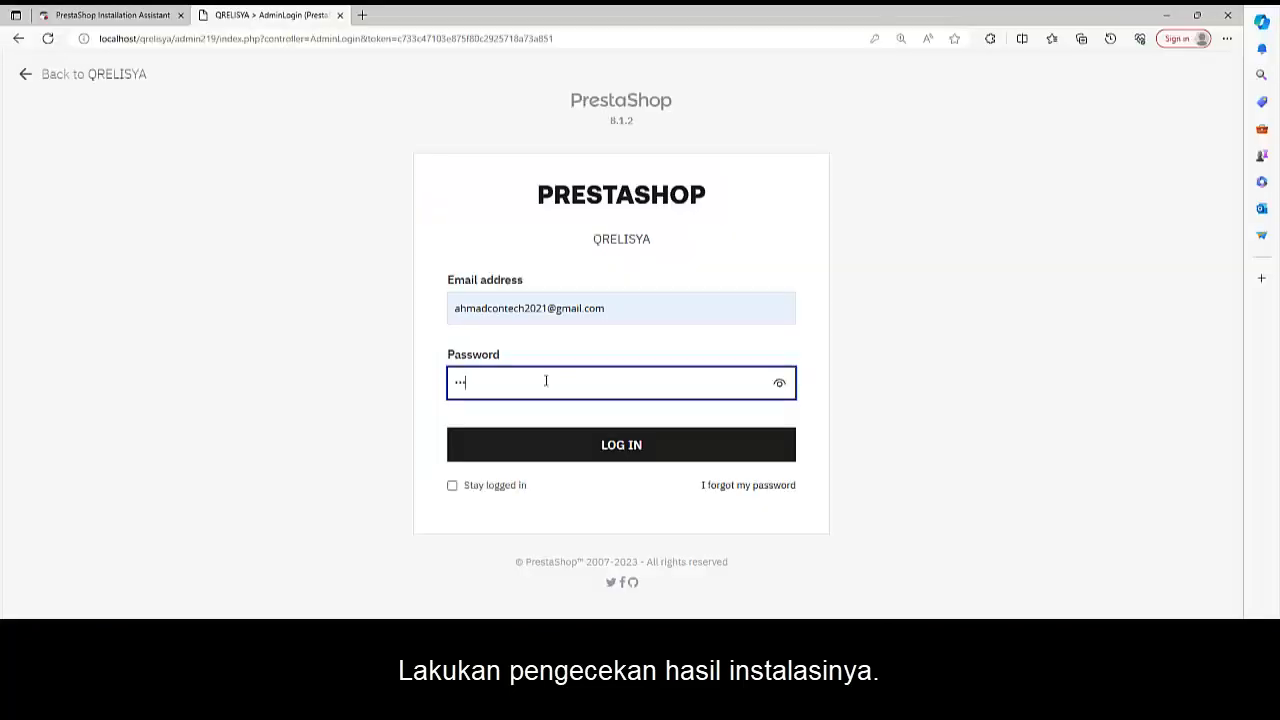
type("•")
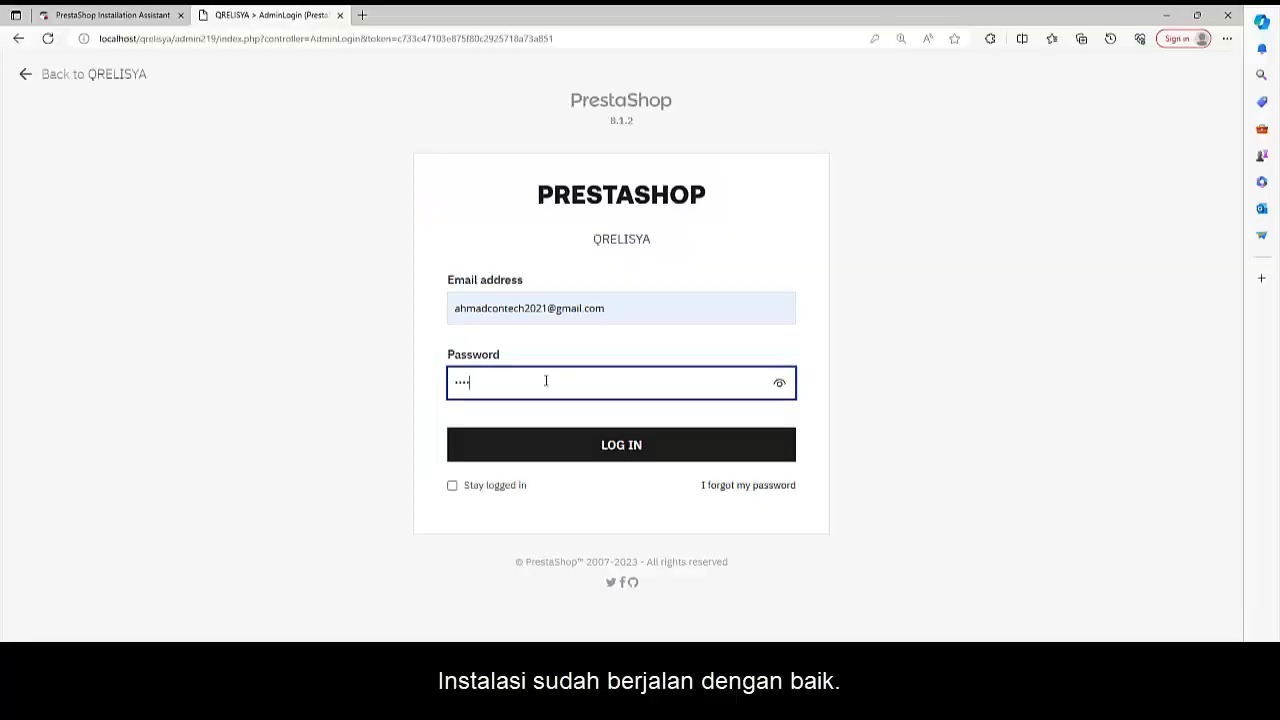
type("•••••••")
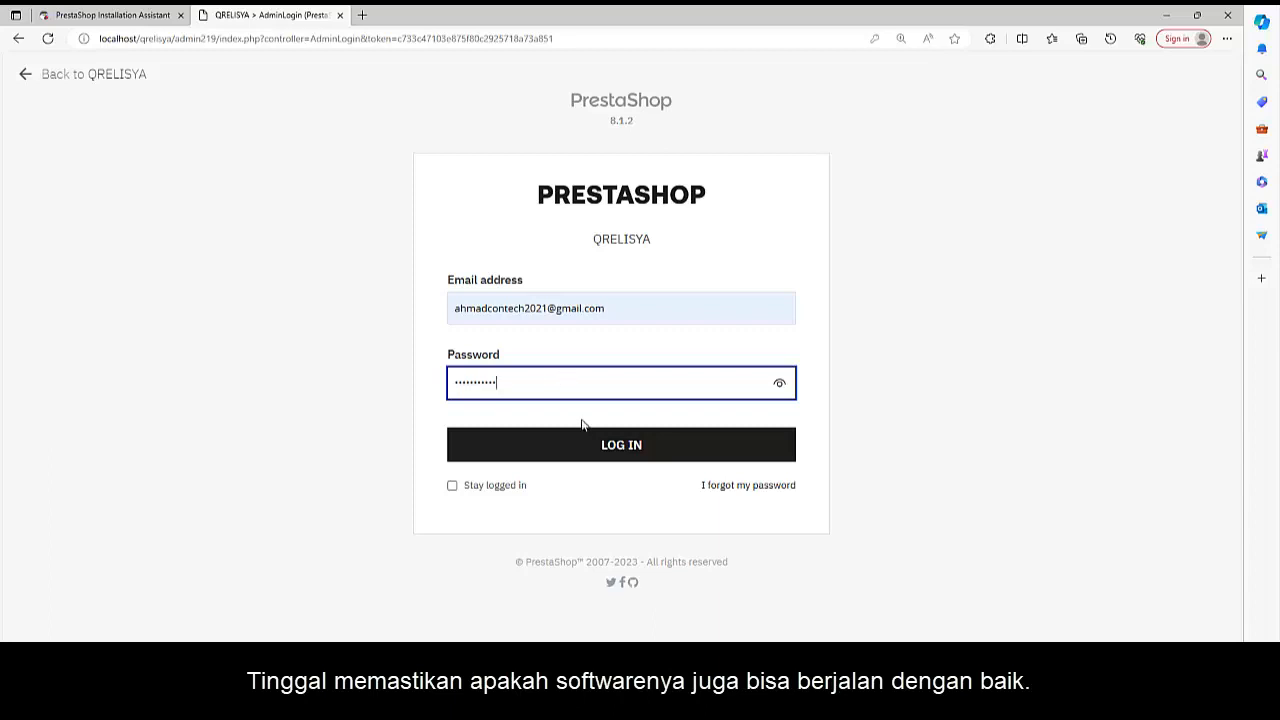
left_click(600, 447)
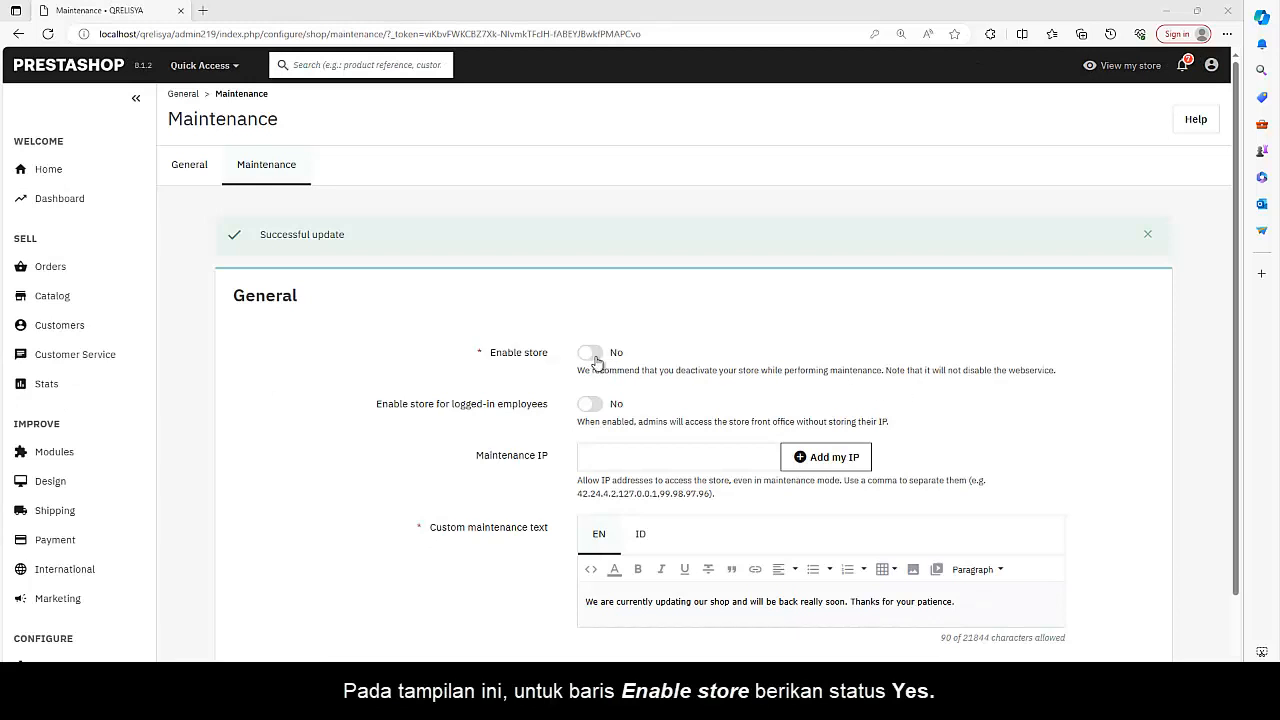
Set Enable store to Yes, and run ipconfig in Laragon's terminal to copy the Wi-Fi adapter's IPv4 address
left_click(595, 356)
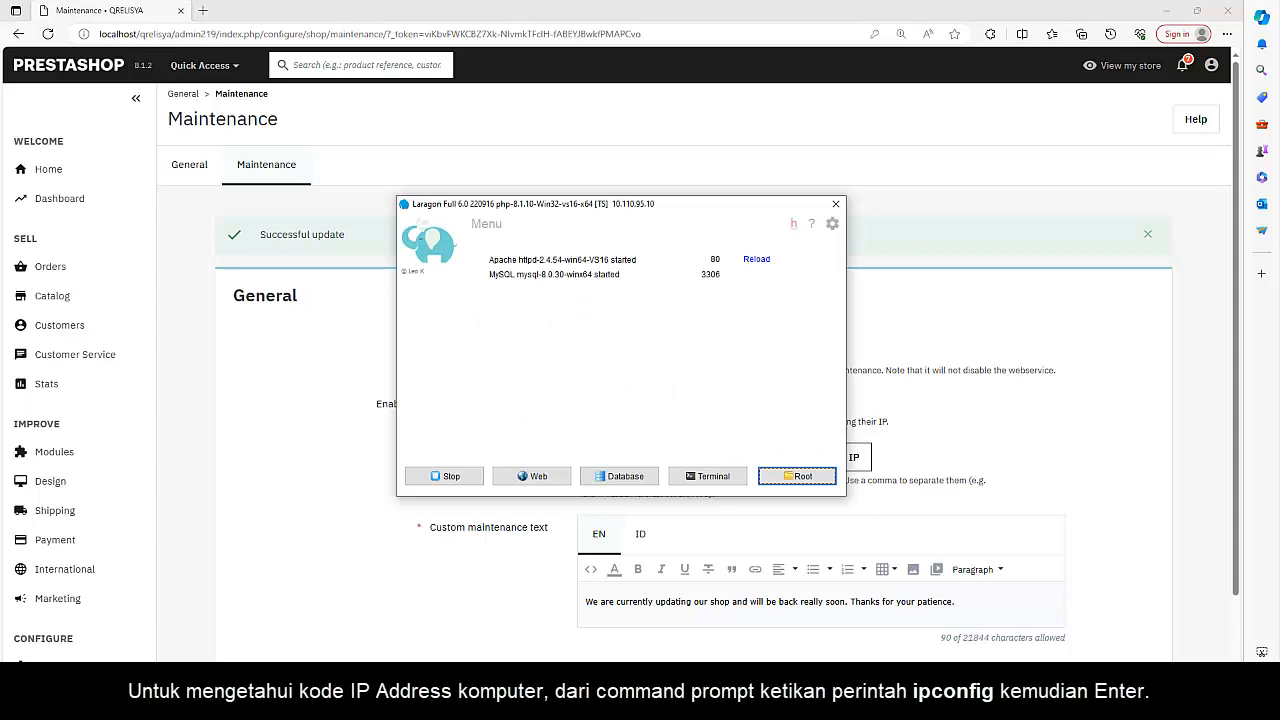
left_click(730, 477)
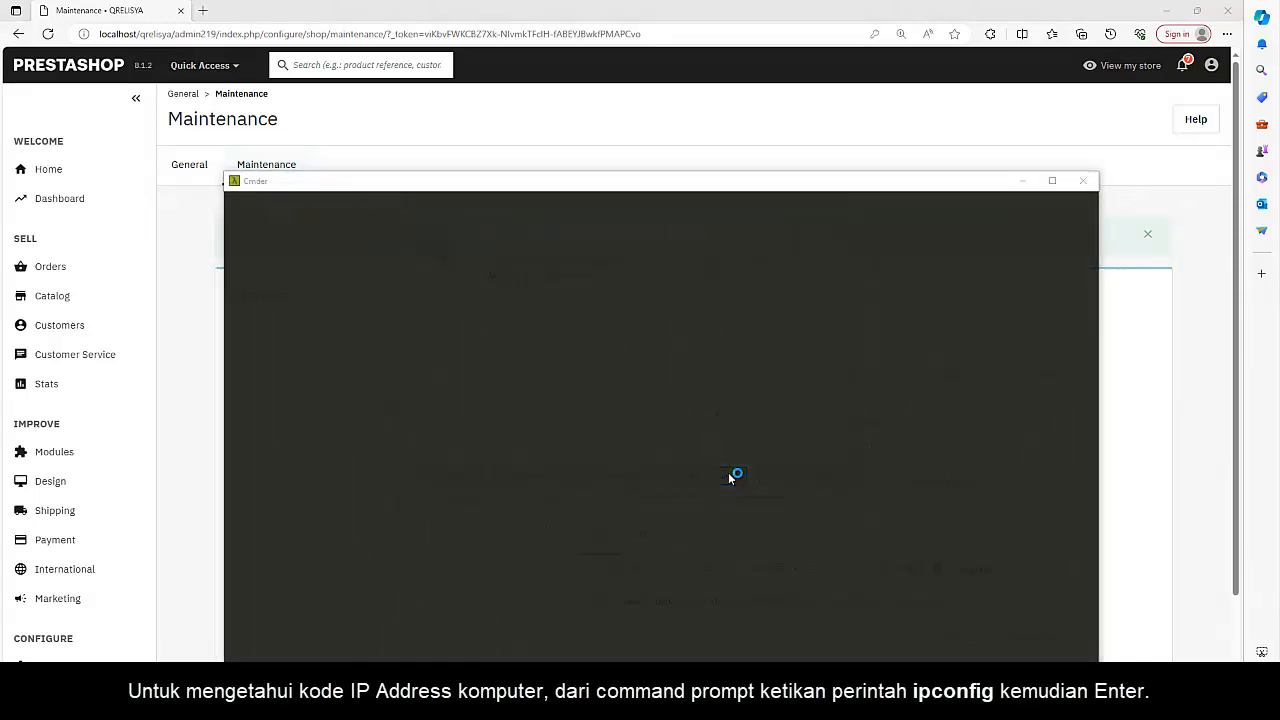
left_click(531, 408)
type("ipconfig")
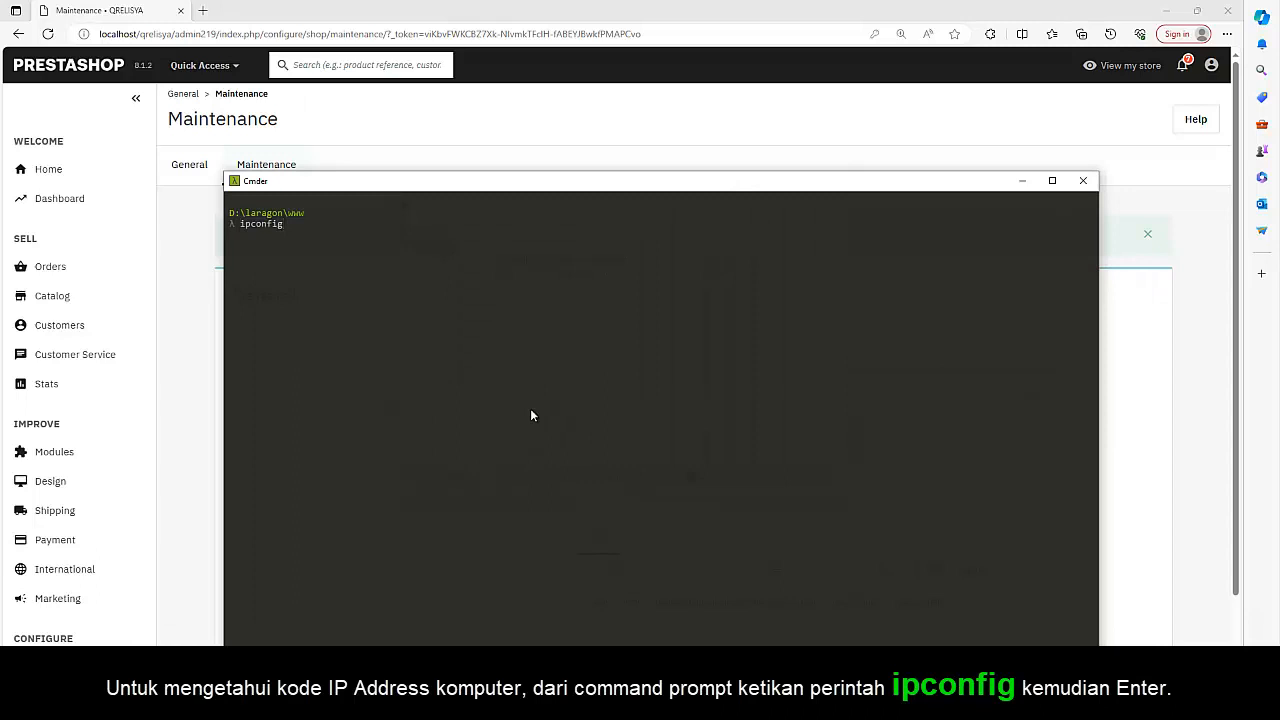
key("Return")
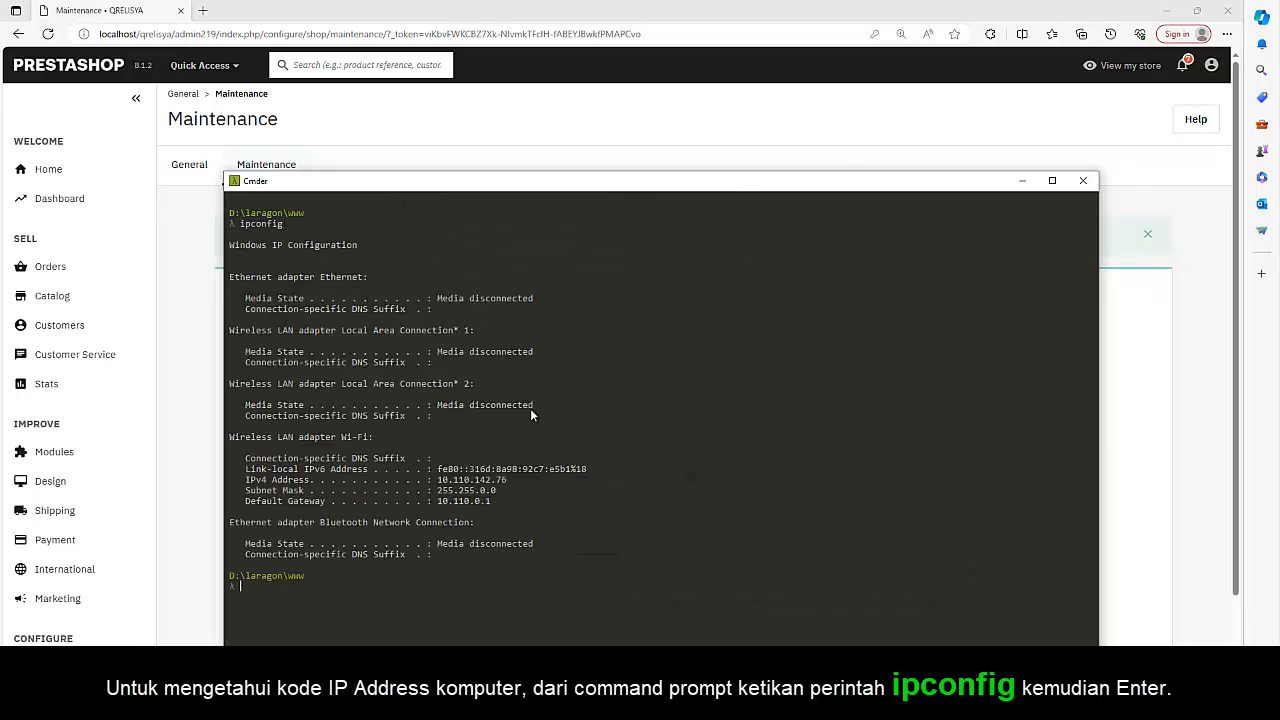
left_click_drag(439, 482, 507, 481)
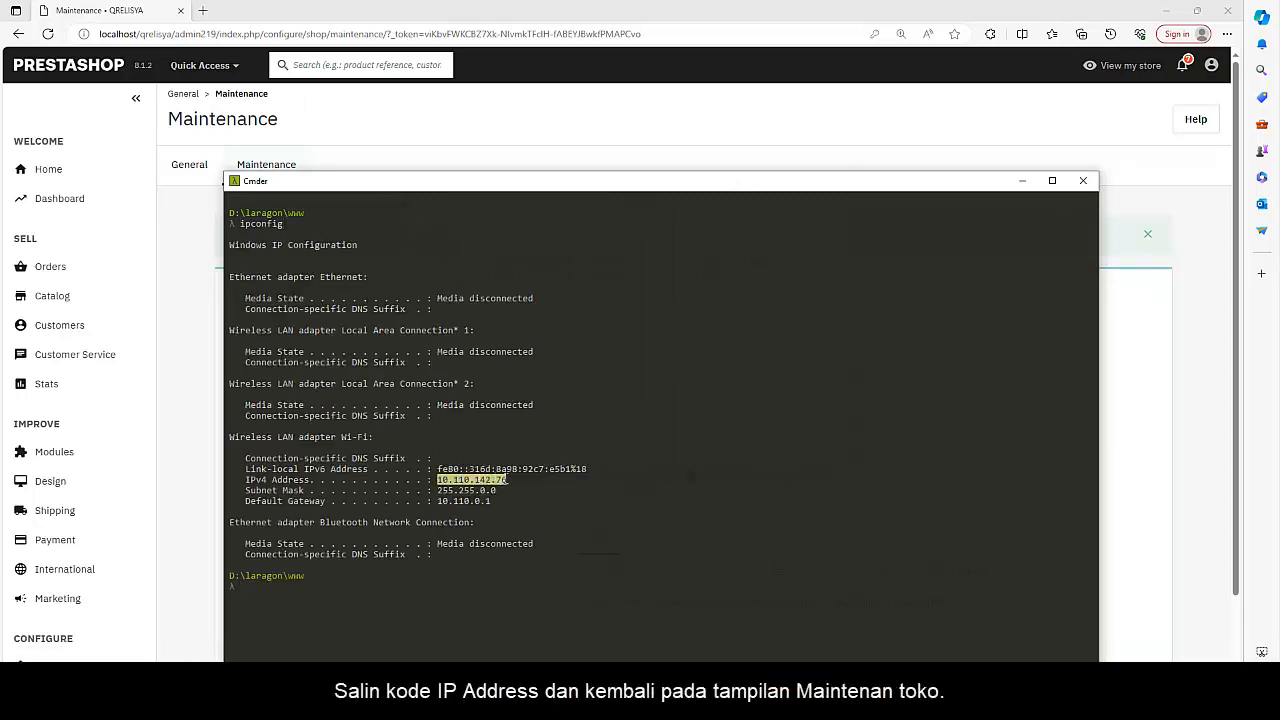
Close the terminal, set the Maintenance IP to 10.110.142.76 and save the maintenance settings
left_click(1083, 180)
left_click(589, 459)
type("10.110.142.76")
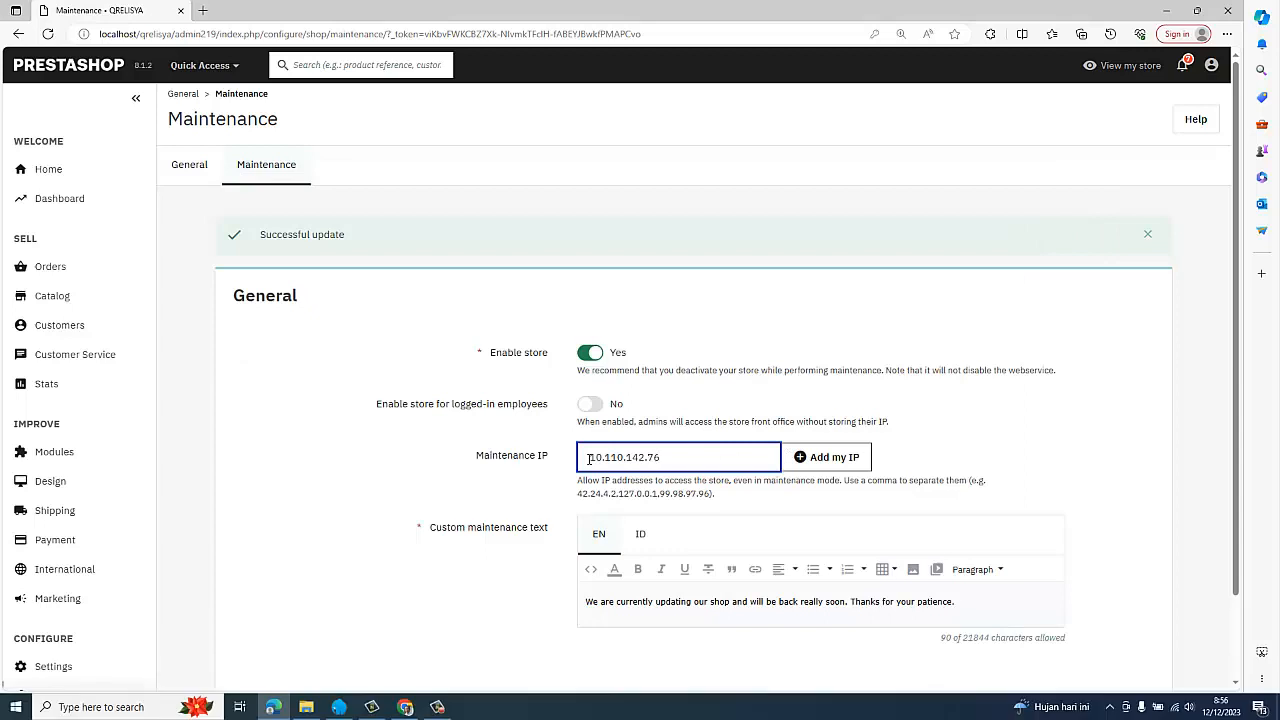
scroll(1023, 451, "down", 1)
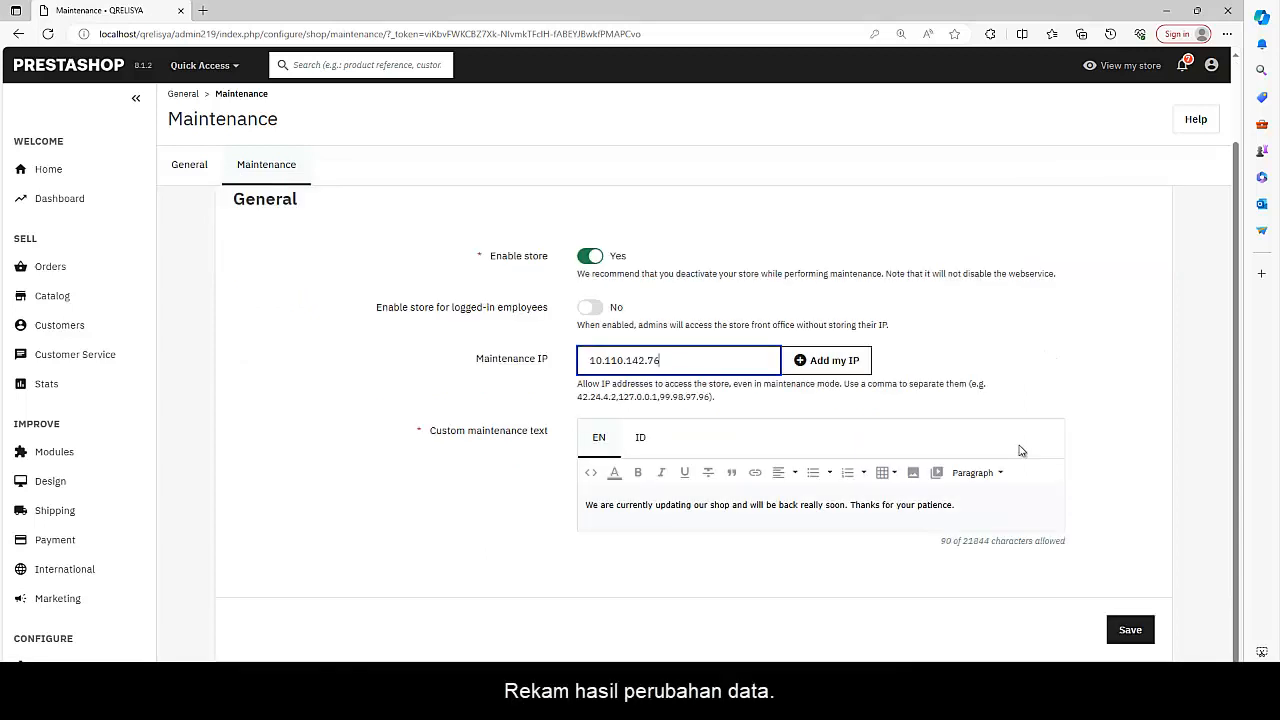
left_click(1128, 630)
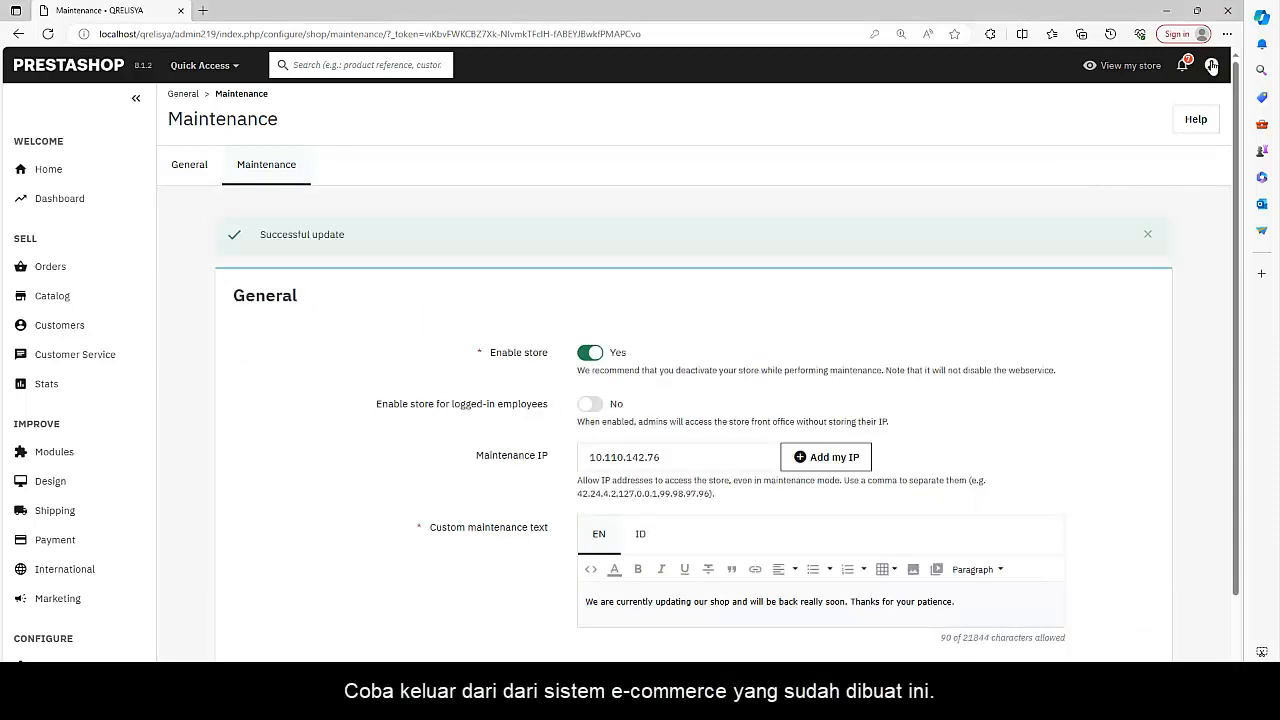
Sign out of the PrestaShop back office and log back in with the saved credentials
left_click(1211, 65)
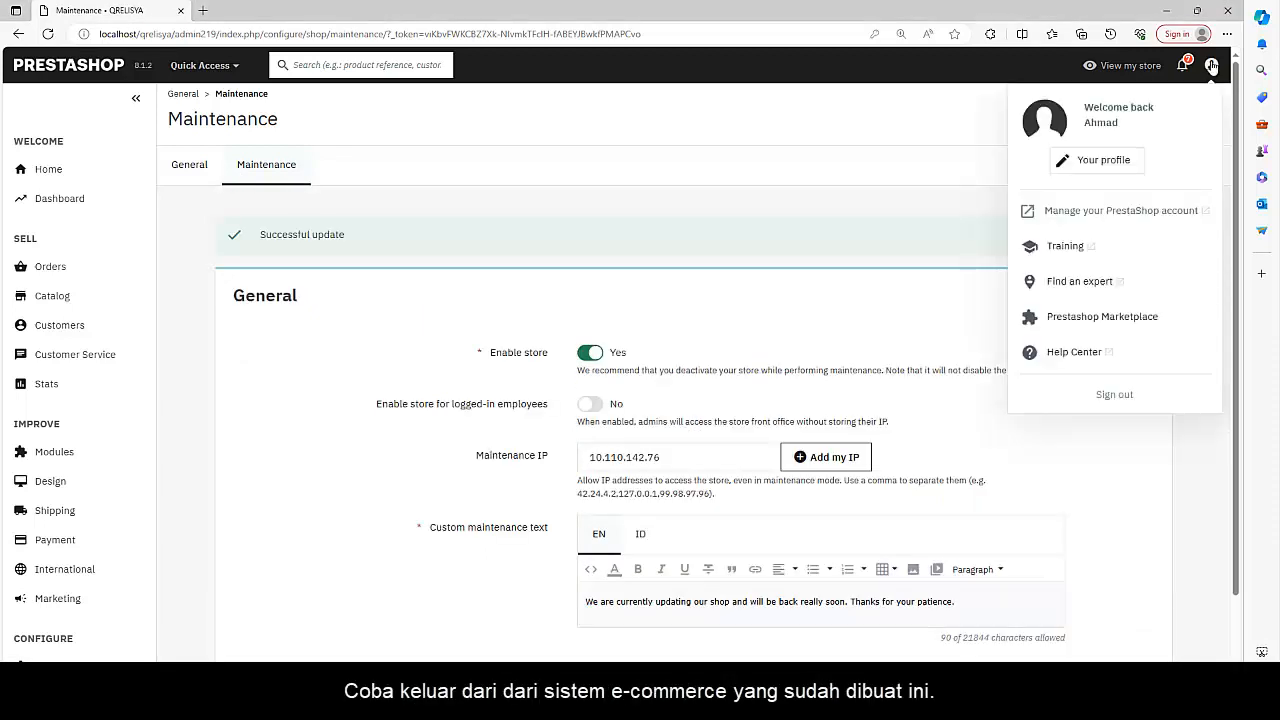
left_click(1102, 396)
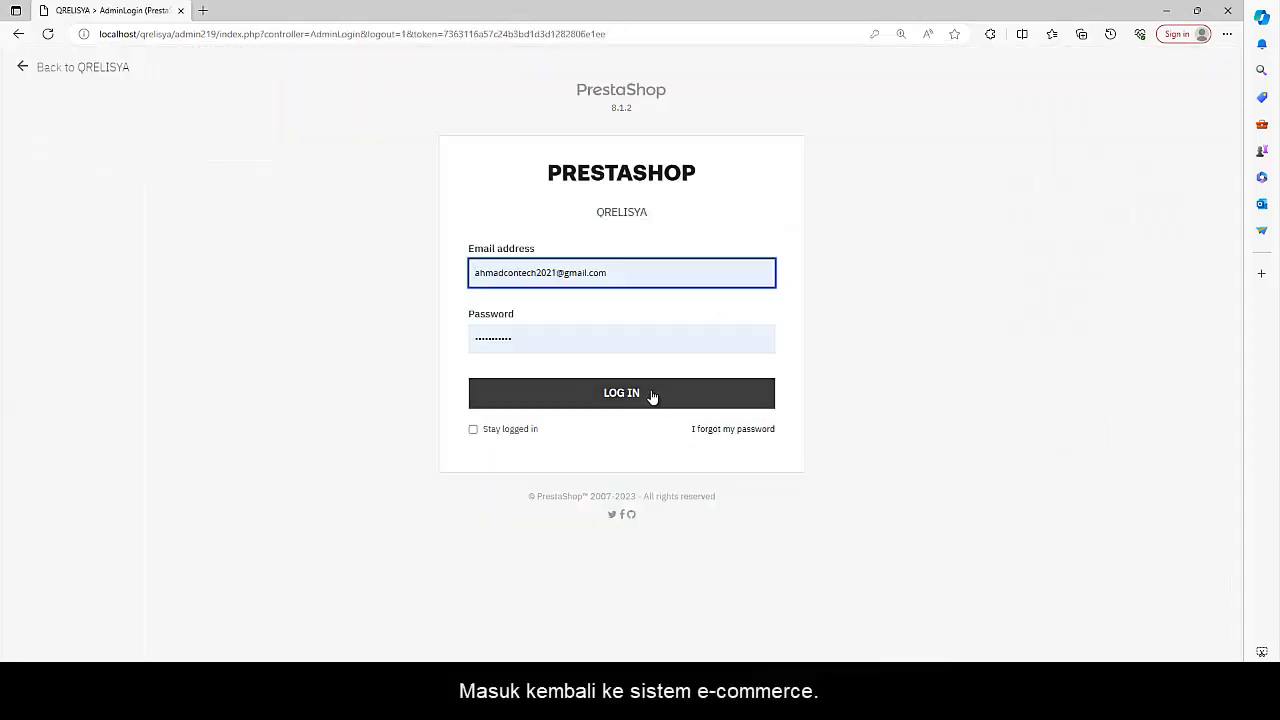
left_click(651, 395)
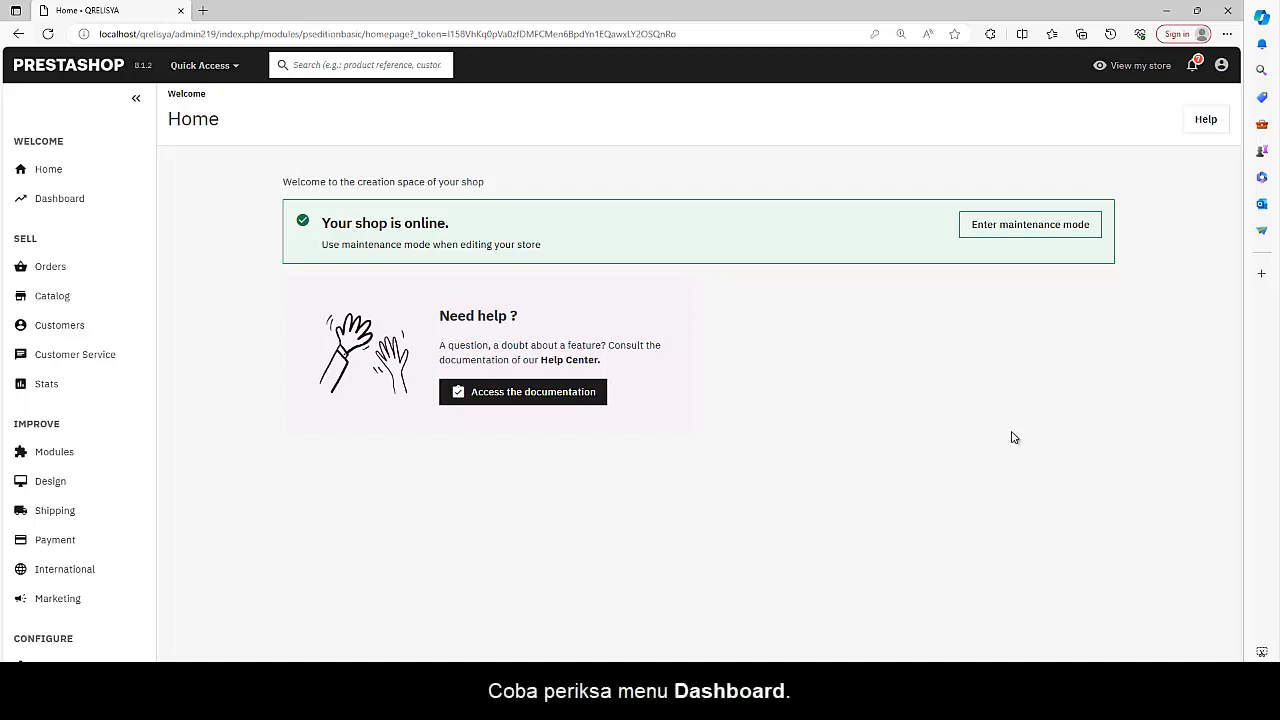
Open the Dashboard and look through its activity overview and forecast
left_click(55, 198)
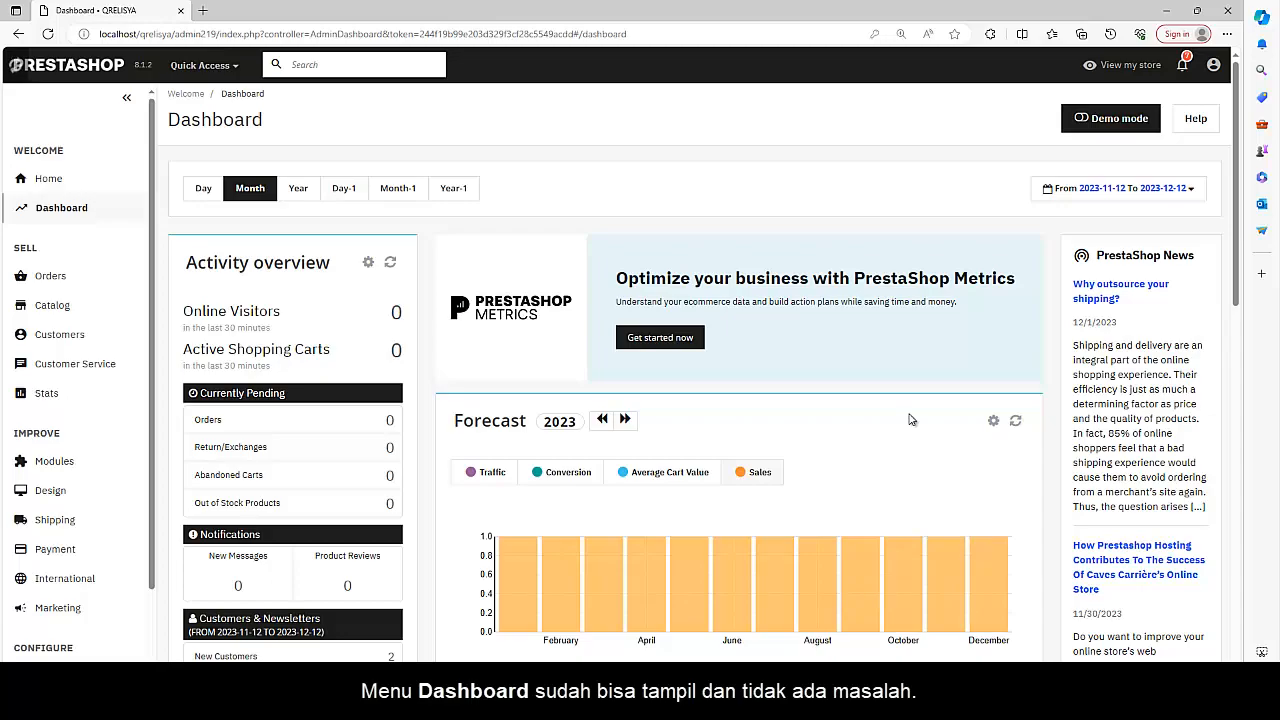
scroll(1235, 290, "down", 2)
left_click_drag(1235, 290, 1265, 197)
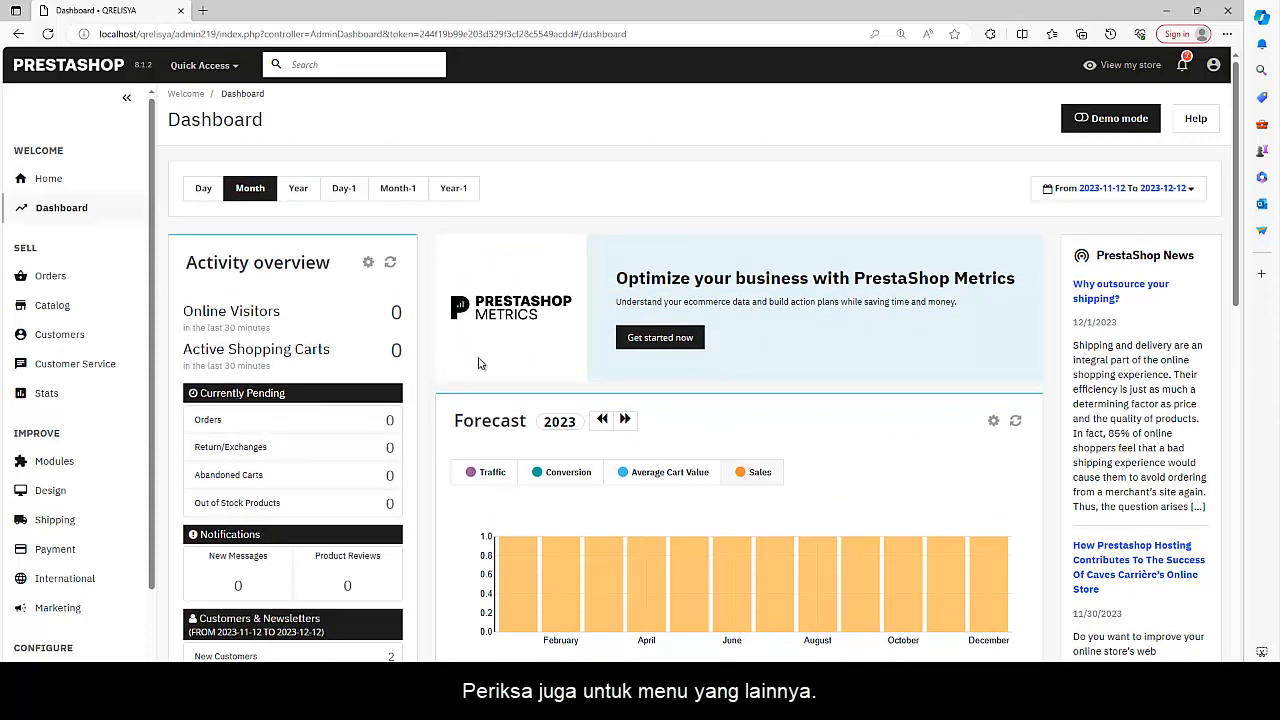
Check the Orders, Invoices, Credit Slips, Delivery Slips and Shopping Carts pages one after another
mouse_move(53, 284)
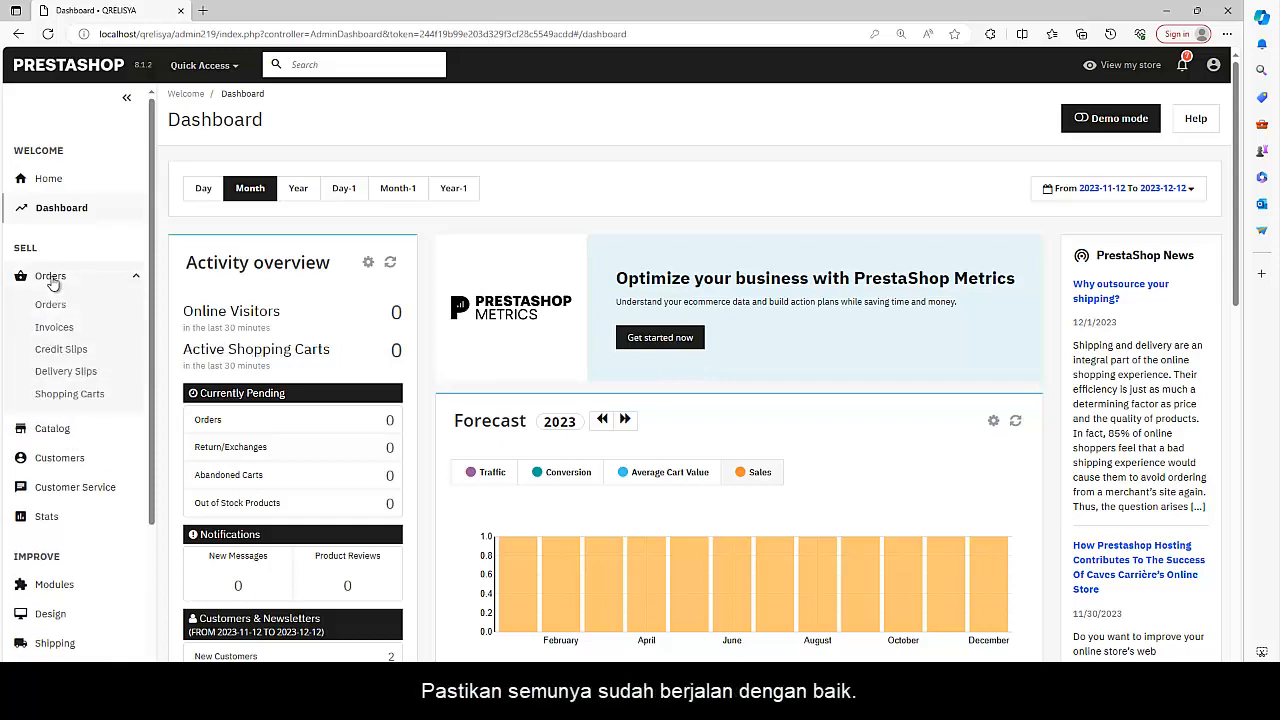
left_click(44, 305)
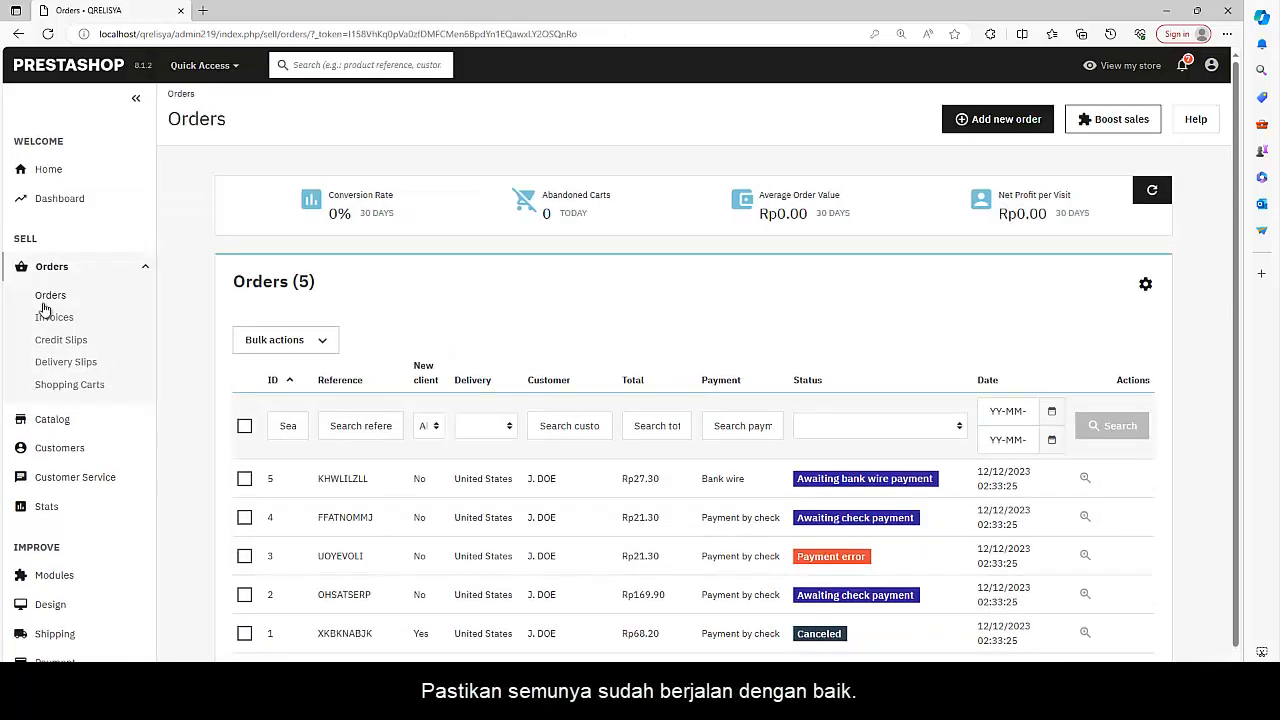
left_click(42, 316)
left_click(42, 341)
left_click(44, 362)
left_click(50, 385)
Check the catalog's Products and Categories pages and the Payment Methods page
left_click(51, 432)
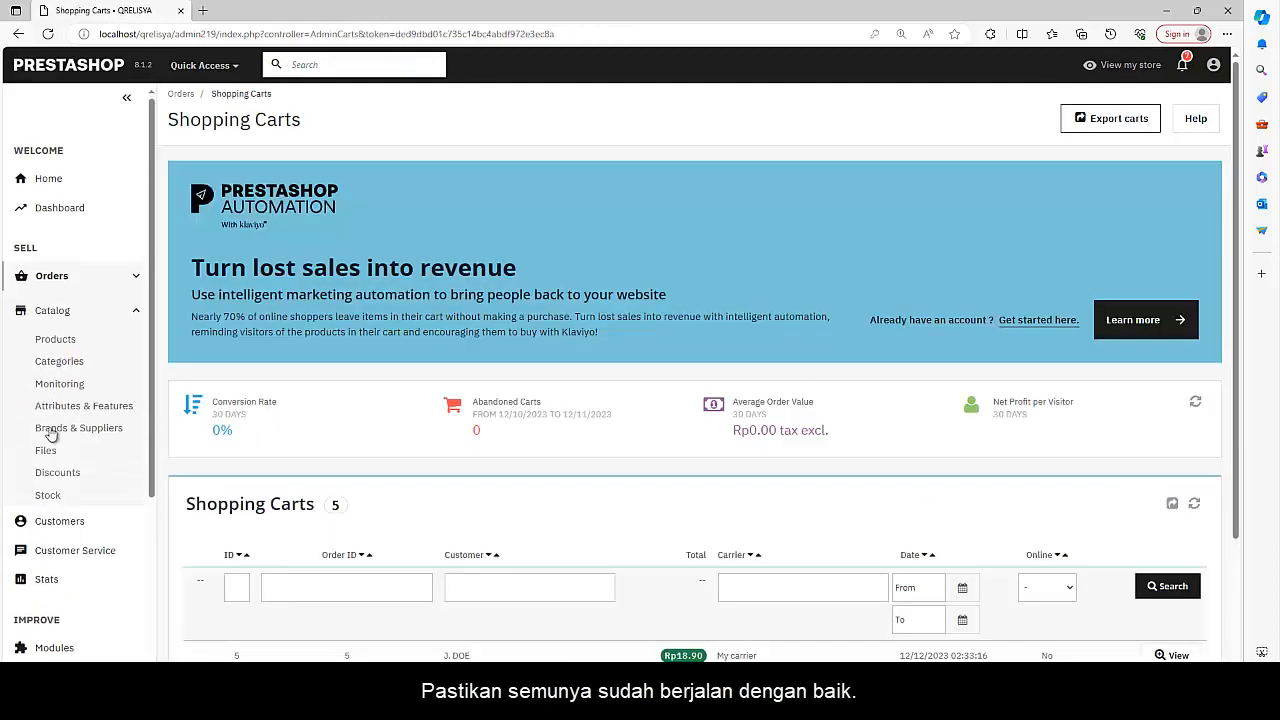
left_click(60, 345)
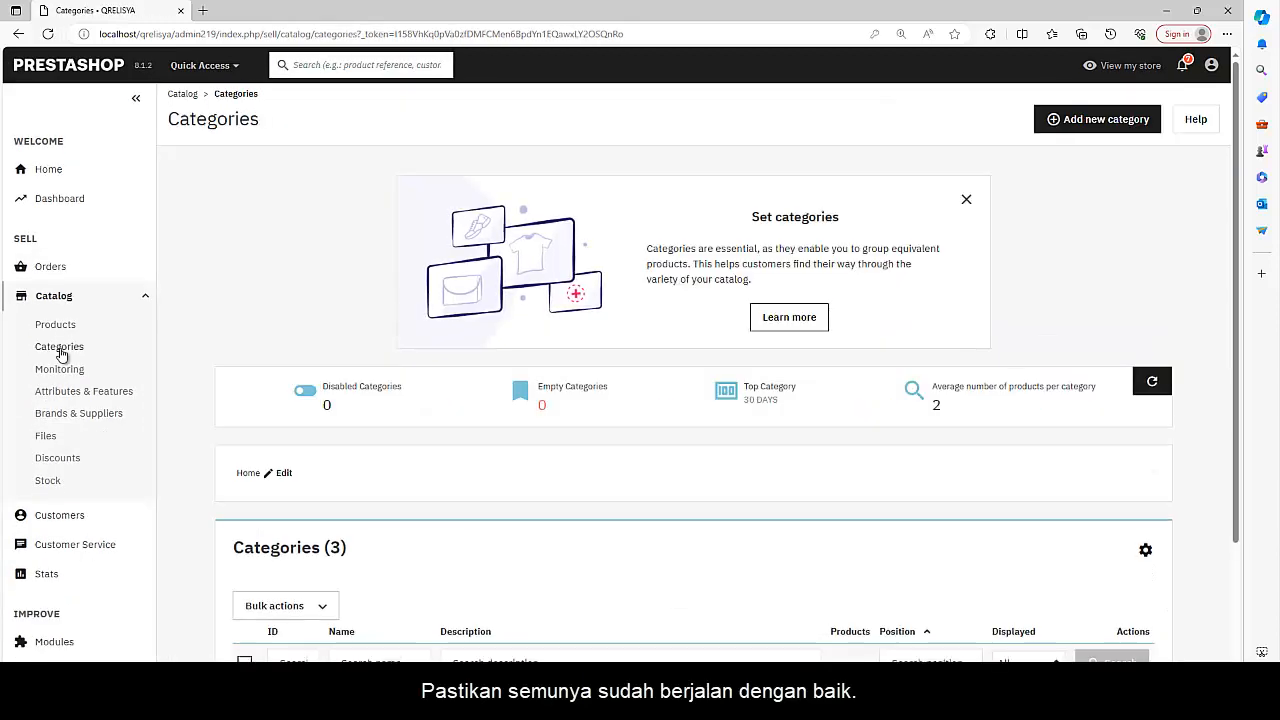
scroll(57, 400, "down", 4)
left_click(62, 376)
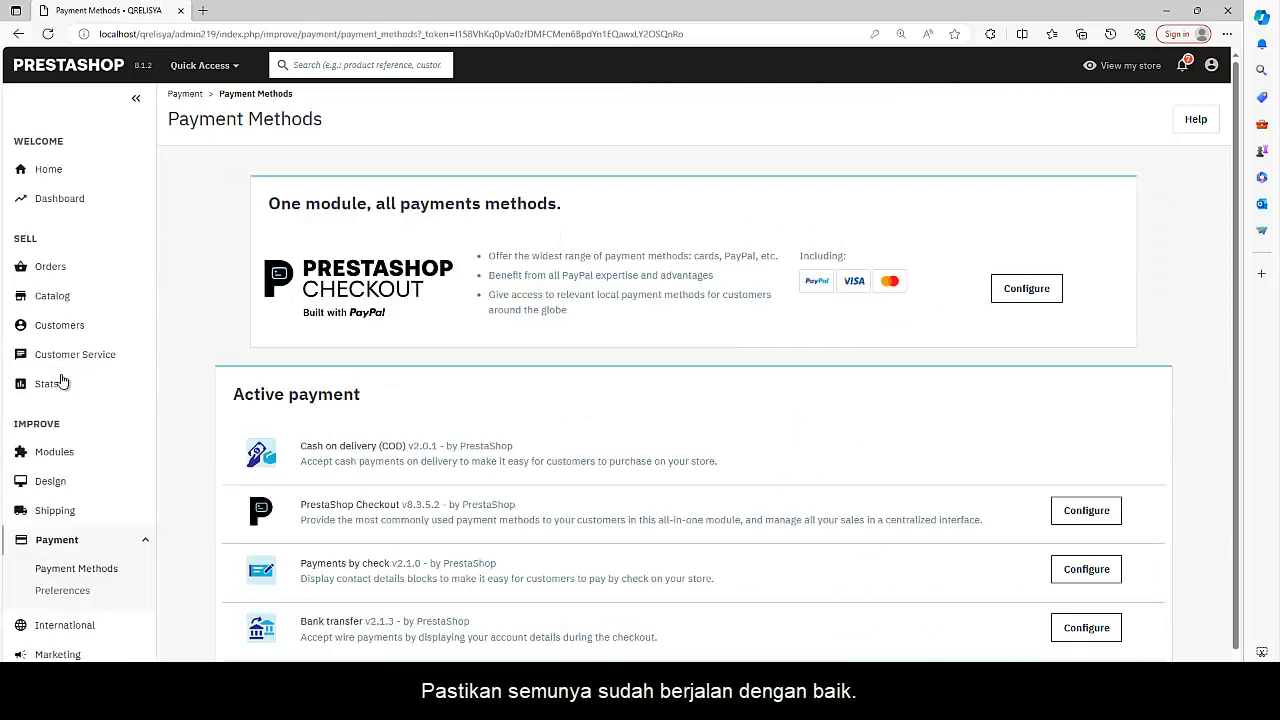
Return to the Home page and sign out of the back office
left_click(55, 170)
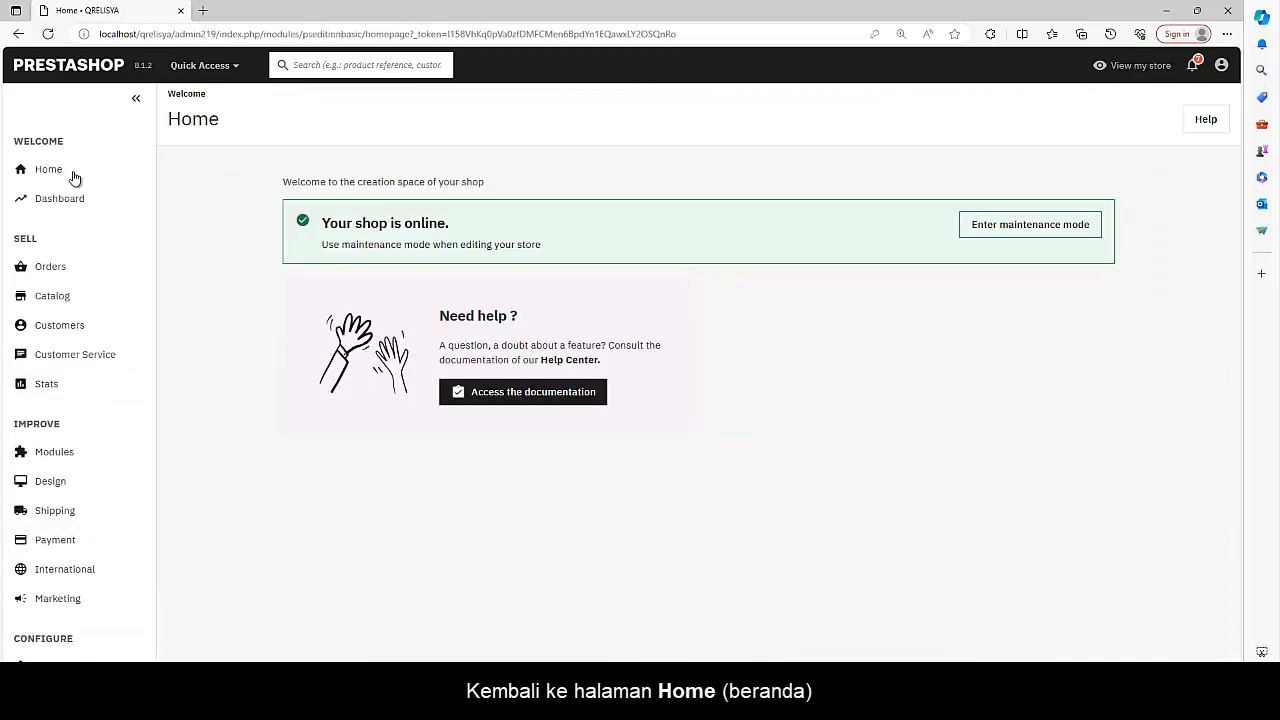
left_click(1221, 65)
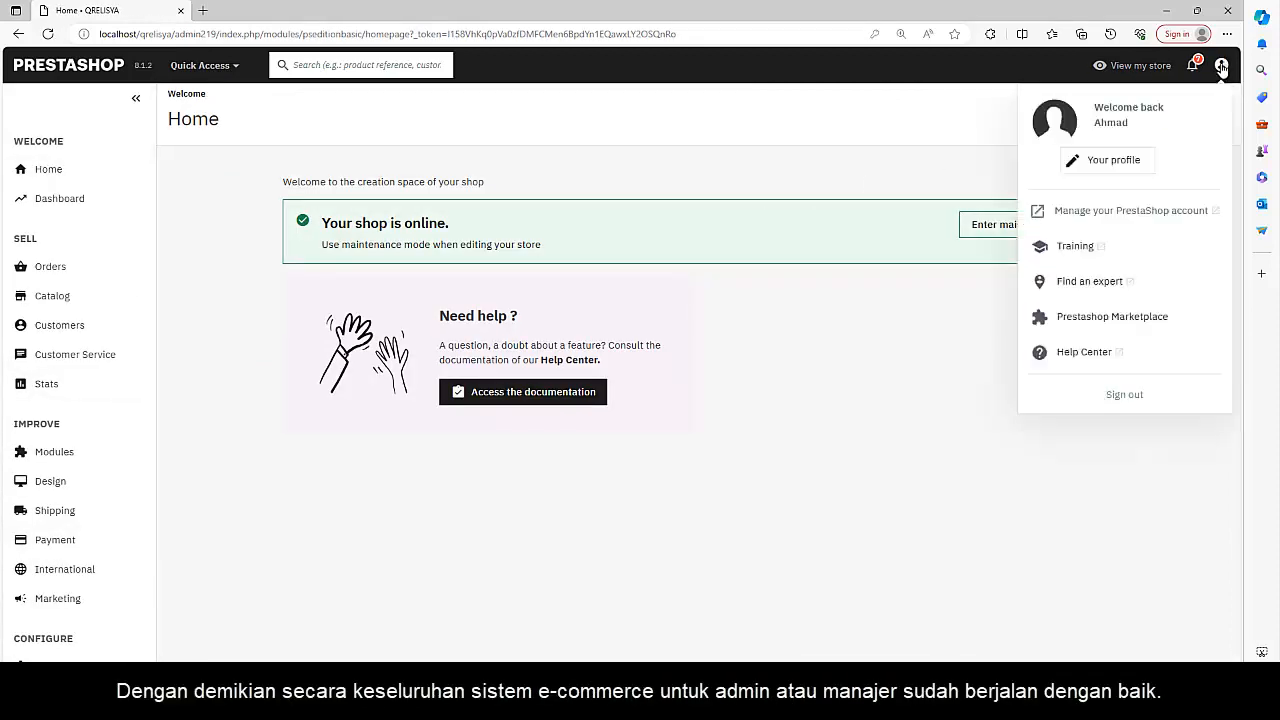
left_click(1115, 397)
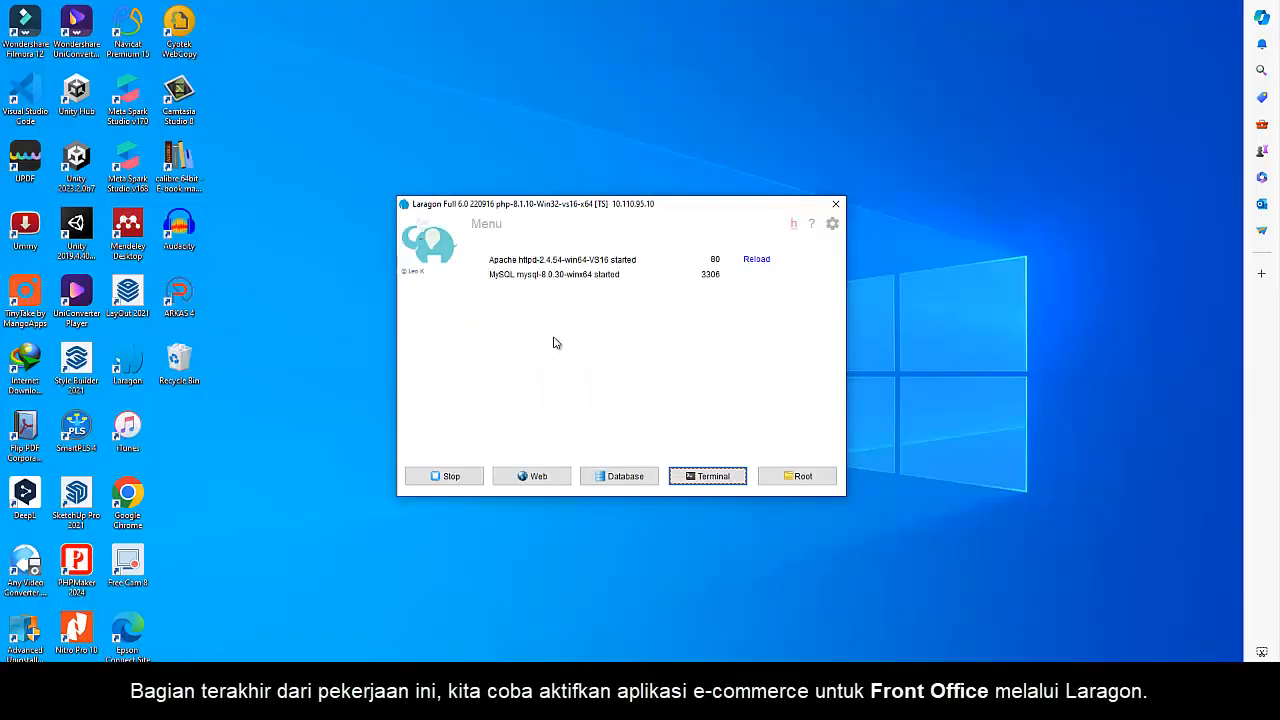
Open the qrelisya storefront from Laragon and switch its language to Bahasa Indonesia
right_click(556, 342)
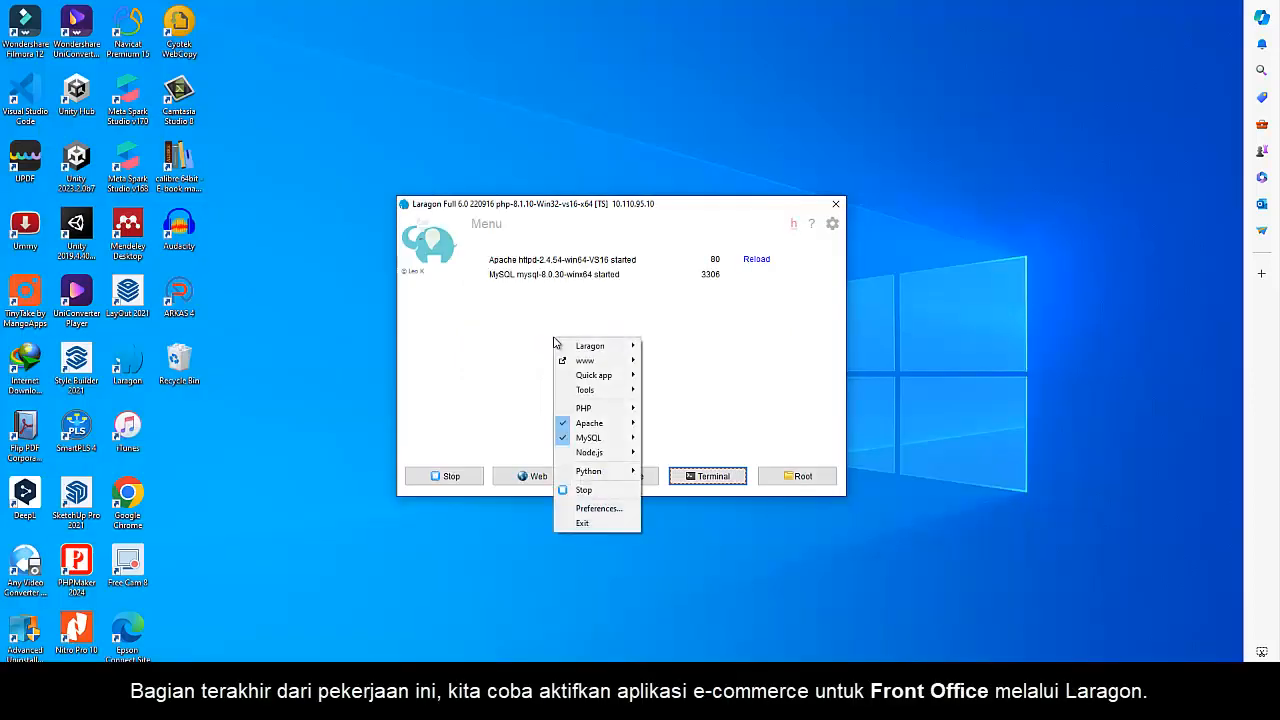
mouse_move(580, 364)
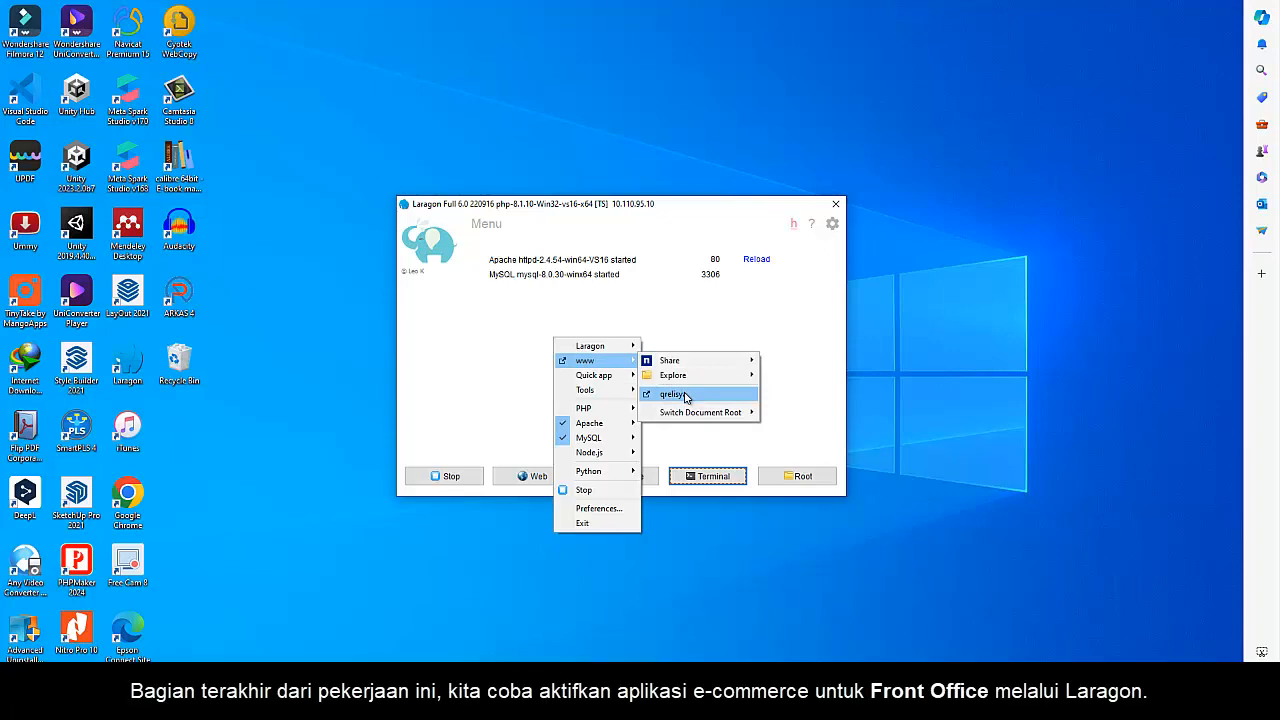
left_click(685, 395)
mouse_move(1238, 102)
left_mouse_down()
mouse_move(1239, 270)
mouse_move(1238, 104)
left_mouse_up()
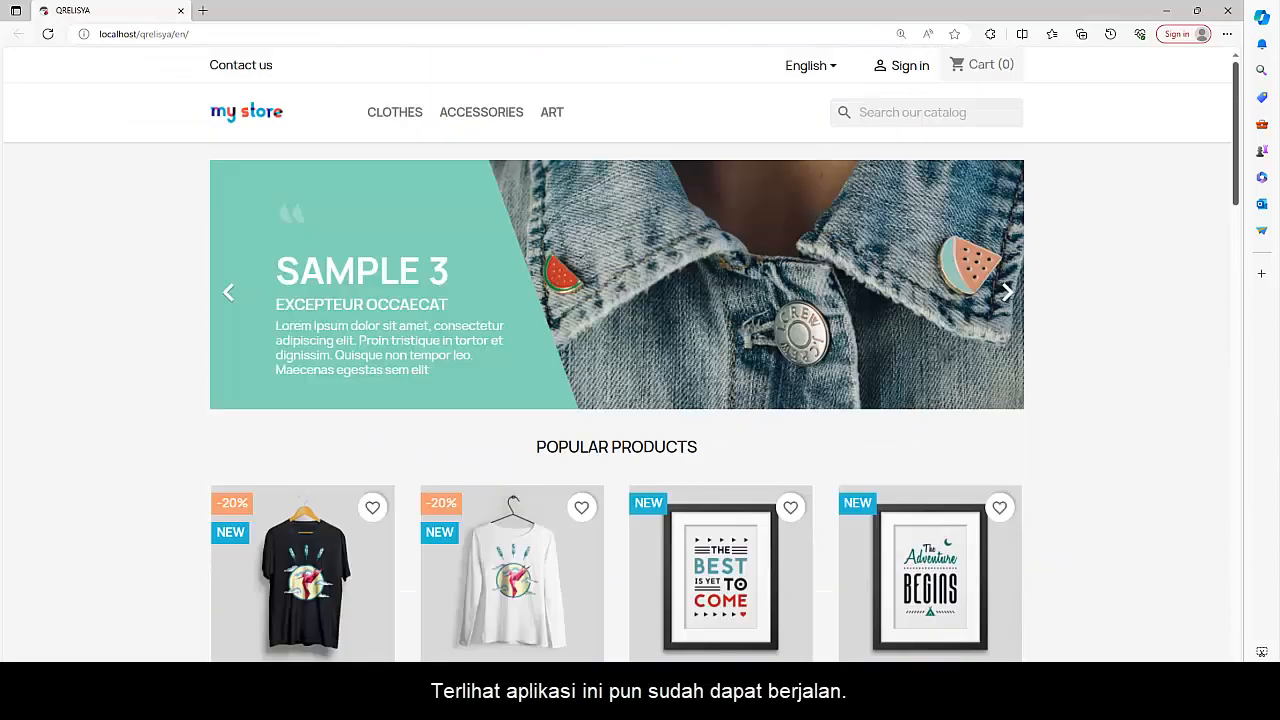
left_click(830, 68)
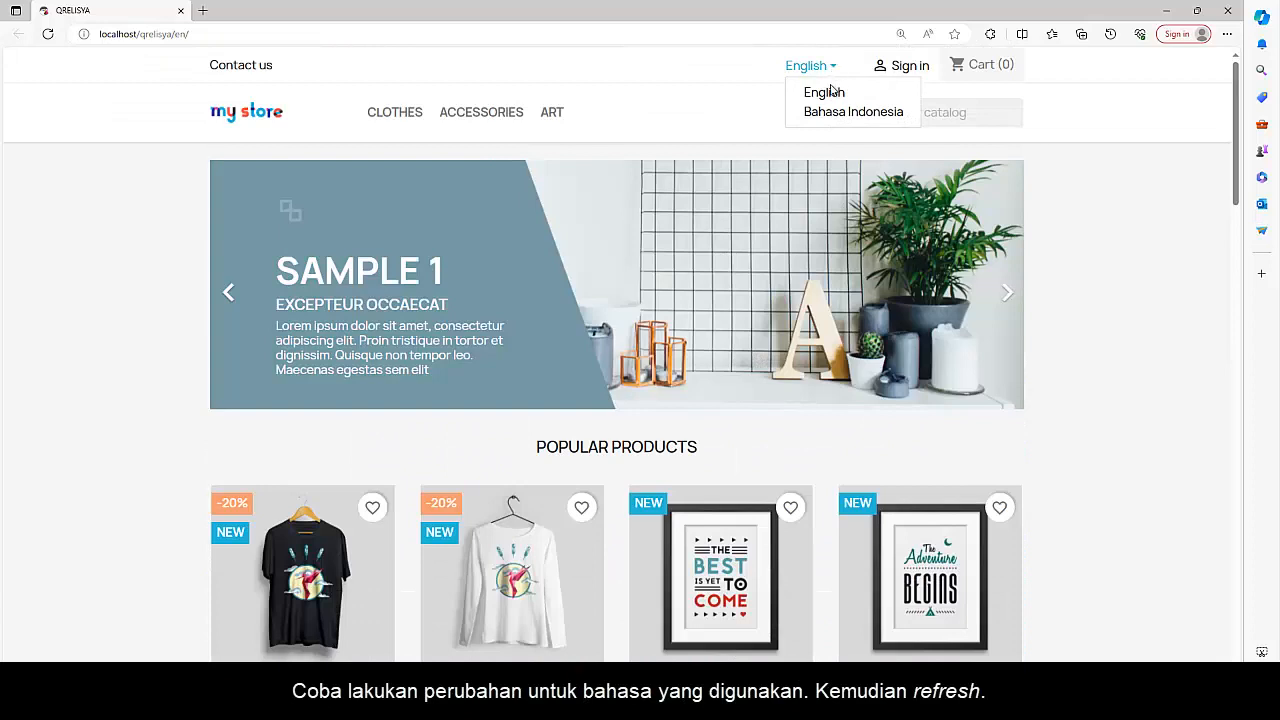
left_click(828, 113)
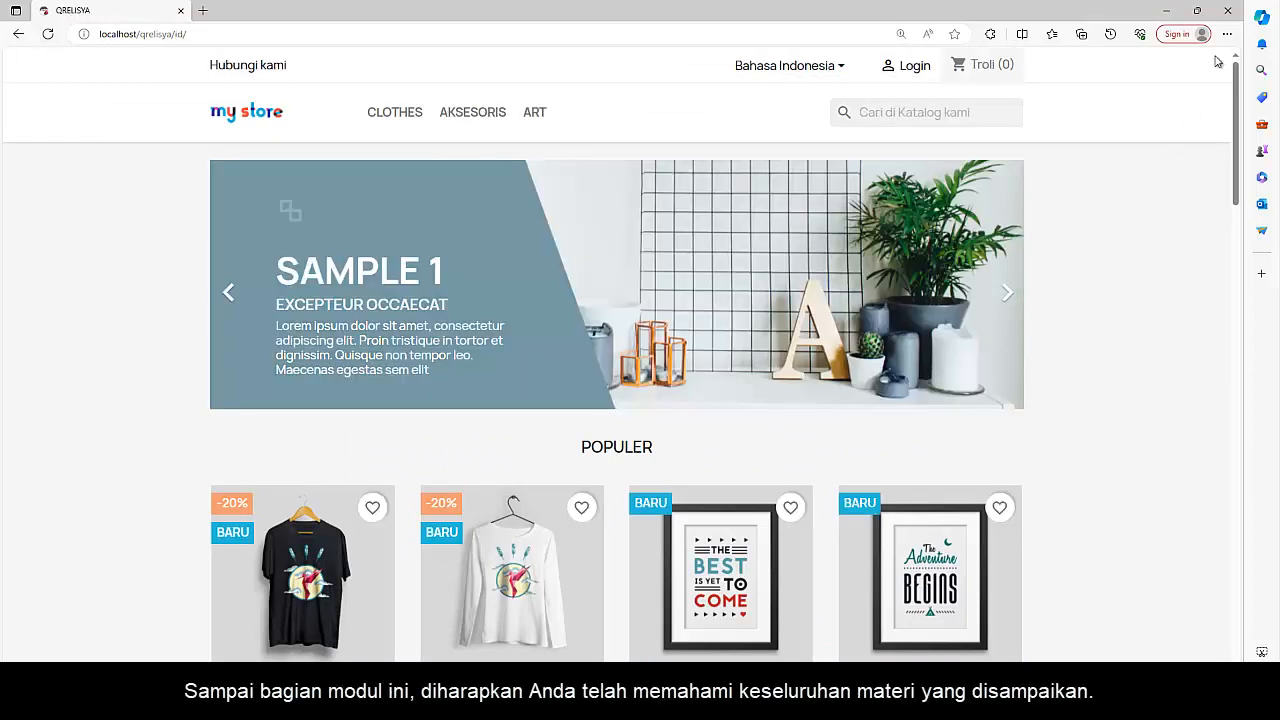
Close the browser, stop all Laragon services and close the Laragon window
left_click(1230, 11)
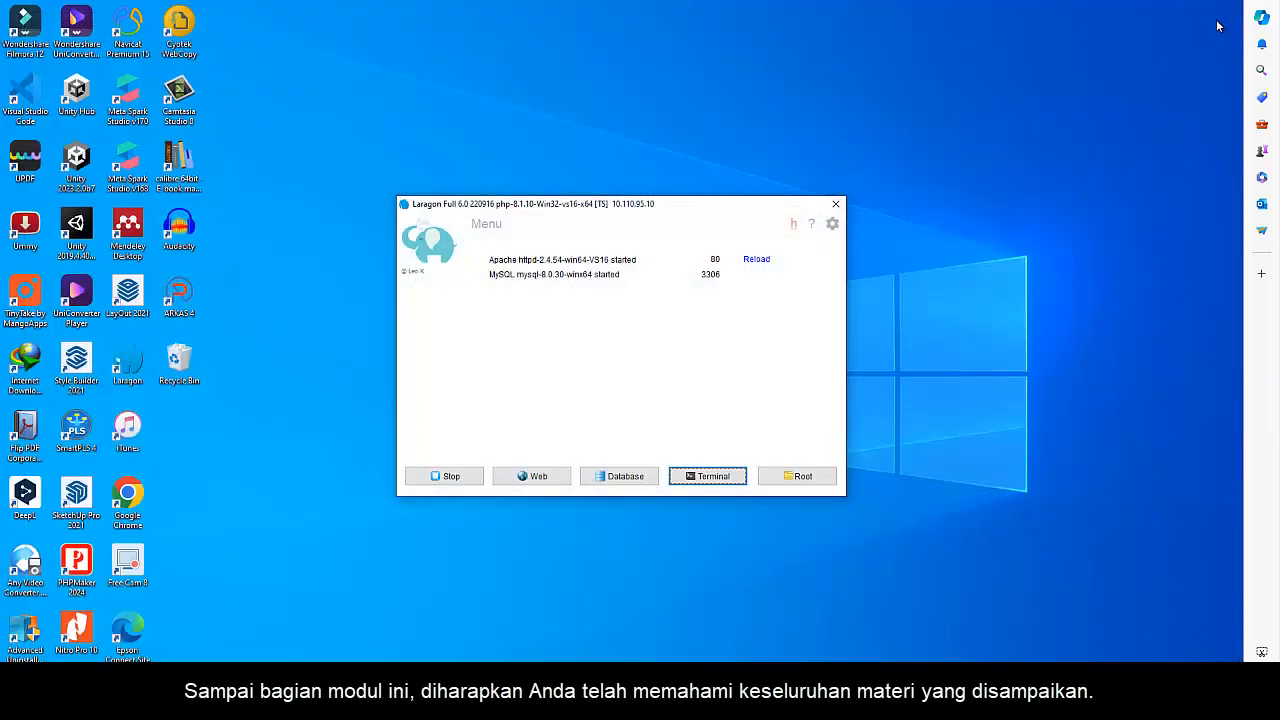
left_click(506, 547)
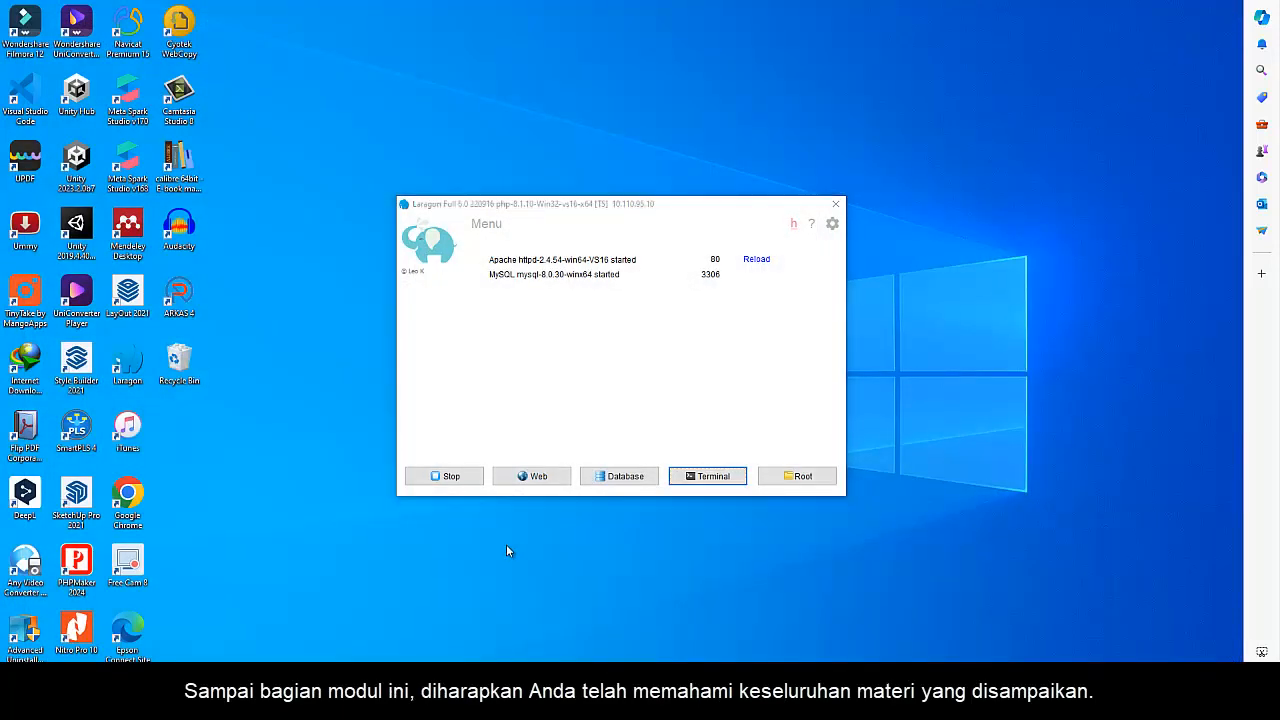
left_click(450, 477)
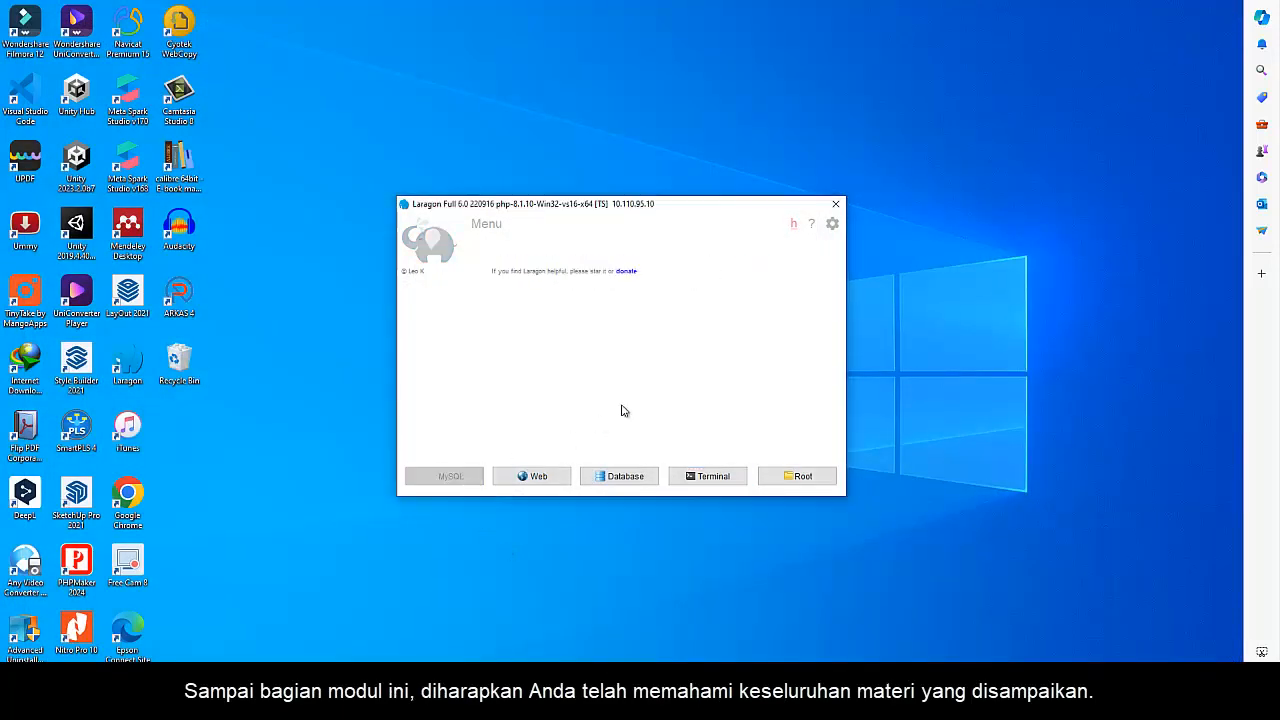
left_click(838, 206)
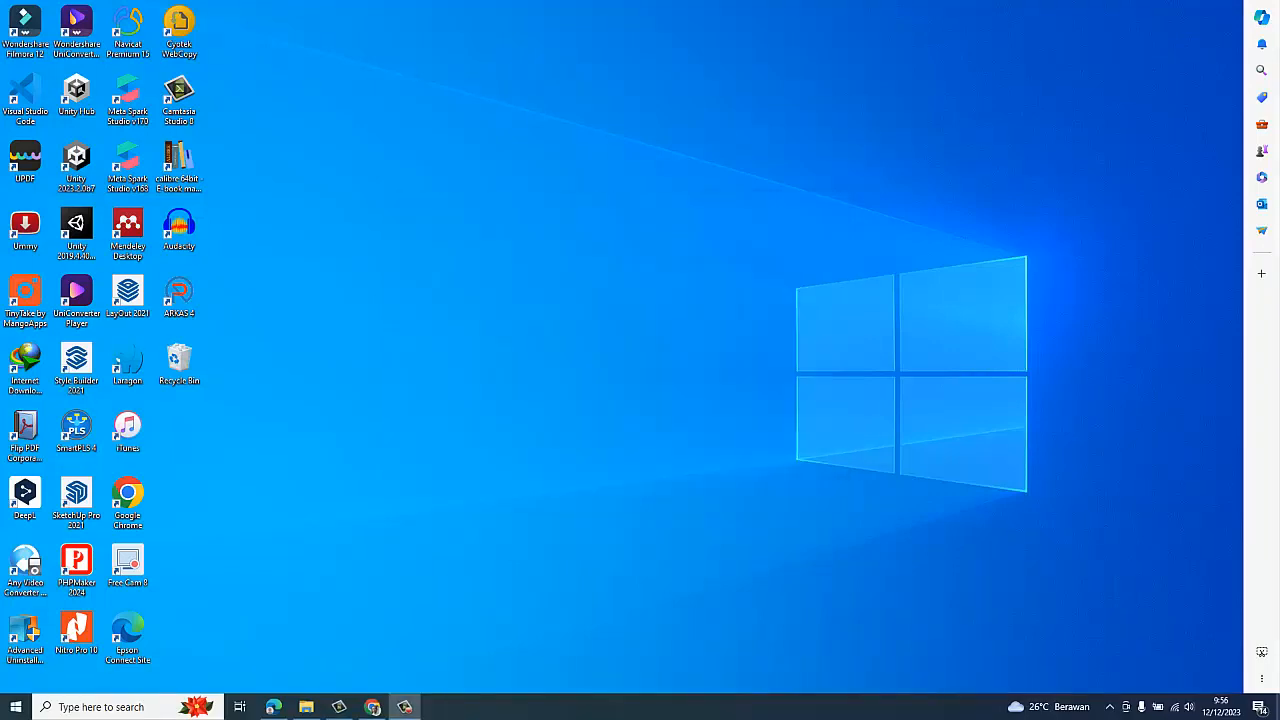